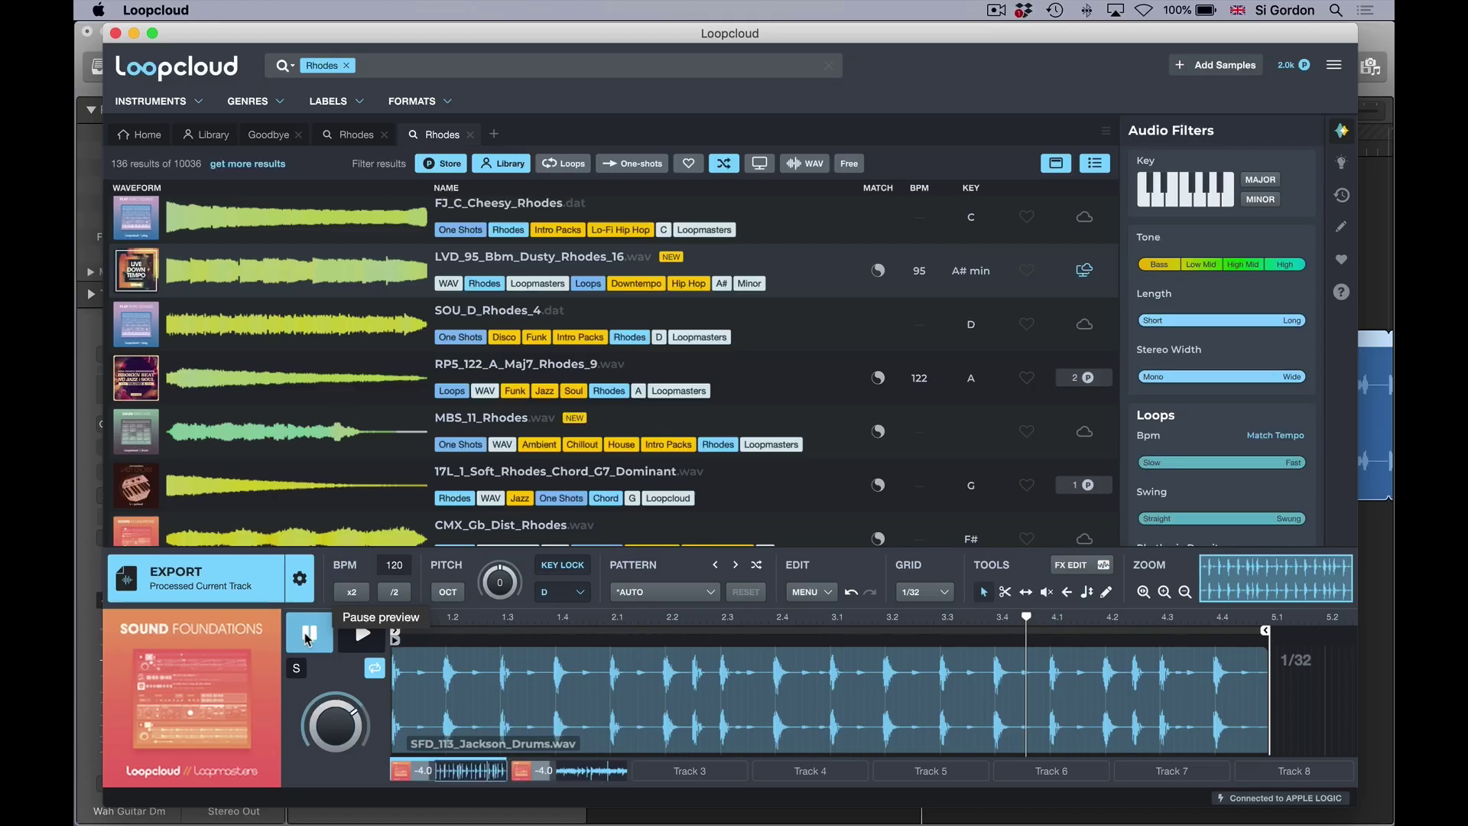
Preview the SFD_113_Jackson_Drums loop, then bring Logic Pro X's Tracks window to the front.
{"action": "left_click", "coordinate": [363, 644]}
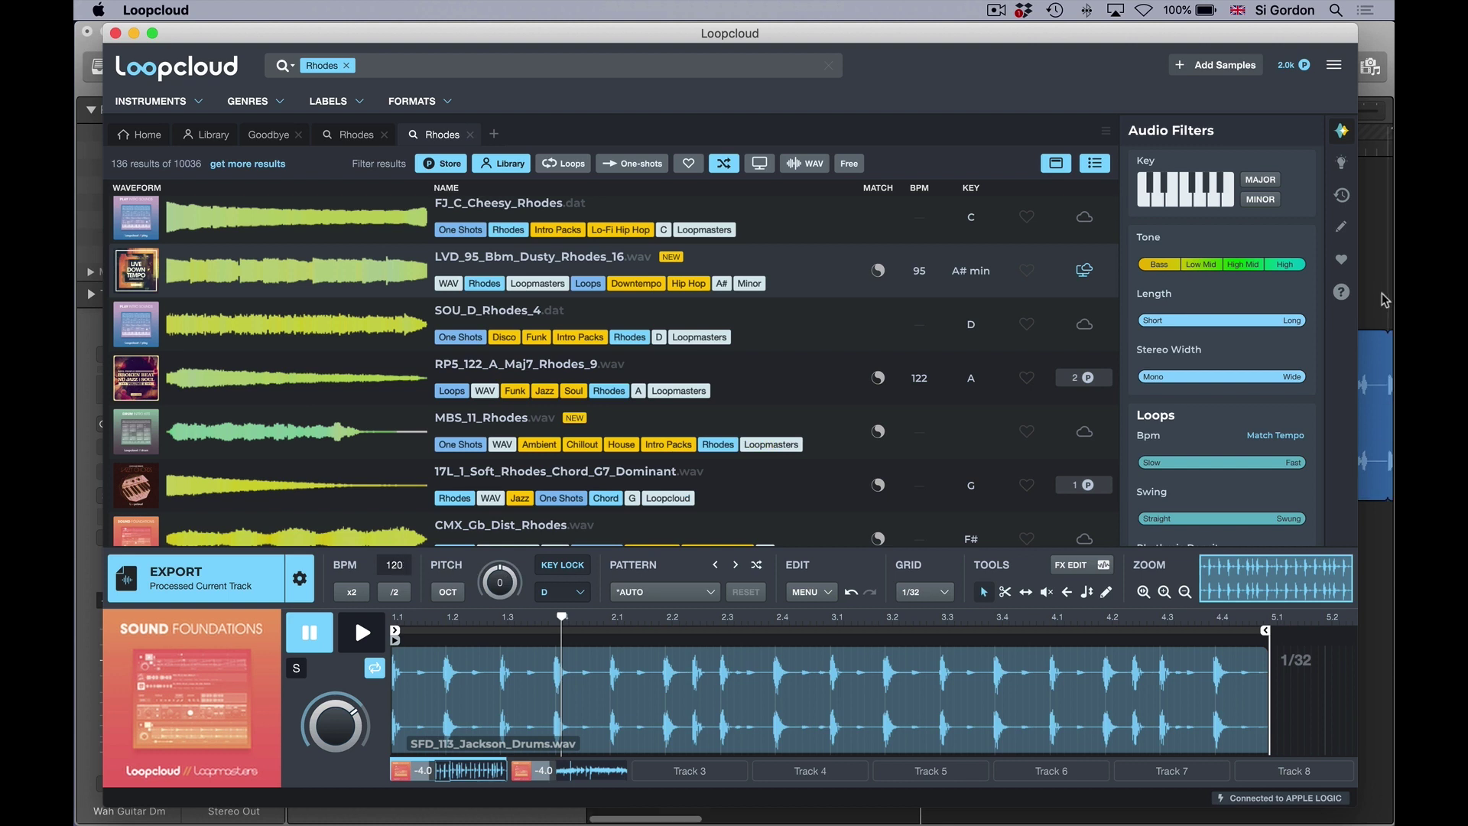
{"action": "left_click", "coordinate": [1372, 336]}
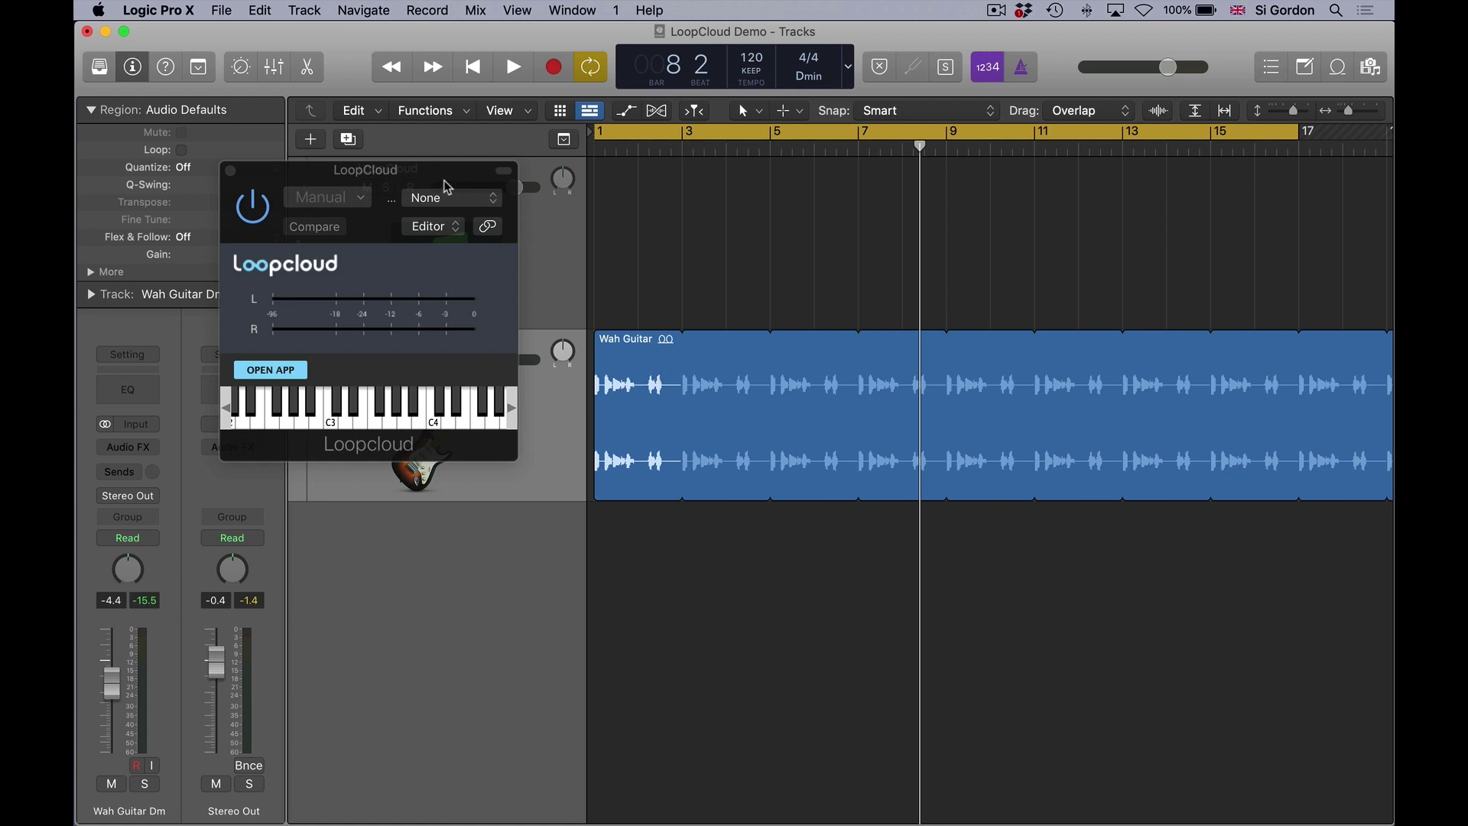
Select the LoopCloud instrument track, dock its plugin window beside the track headers, and open the full app.
{"action": "left_click_drag", "start_coordinate": [444, 185], "coordinate": [714, 390]}
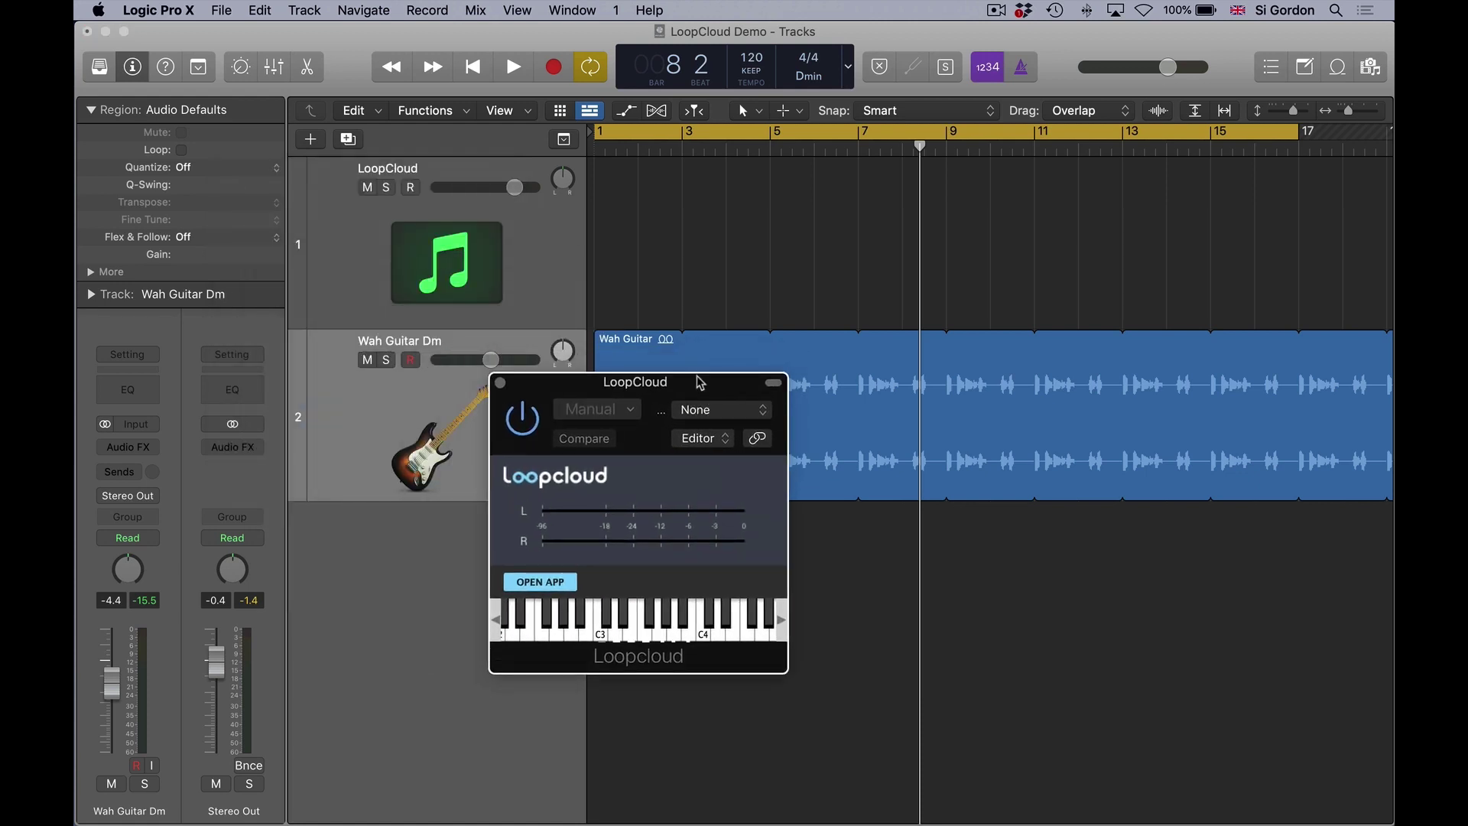
{"action": "left_click", "coordinate": [553, 261]}
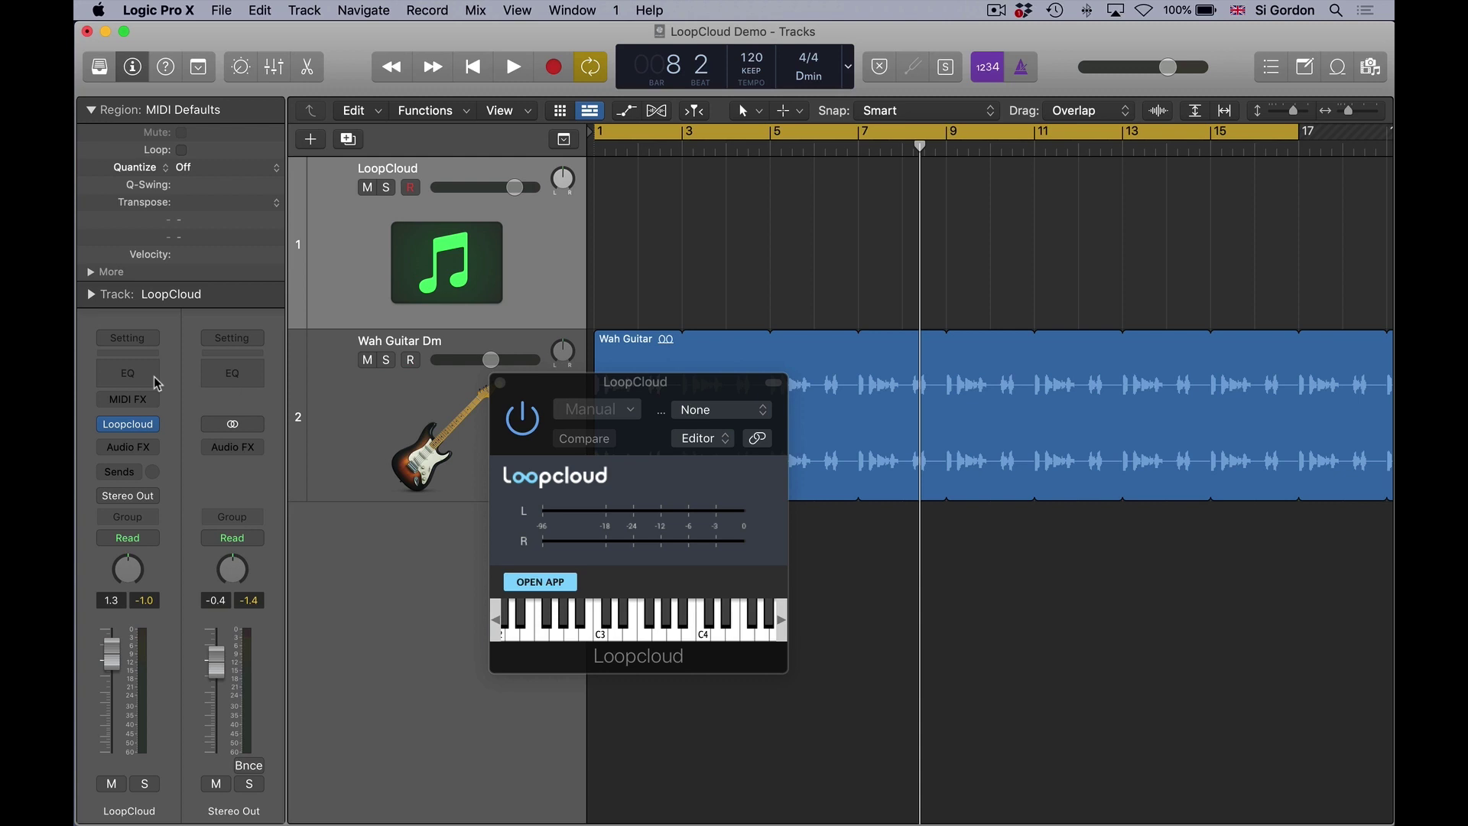
{"action": "mouse_move", "coordinate": [139, 432]}
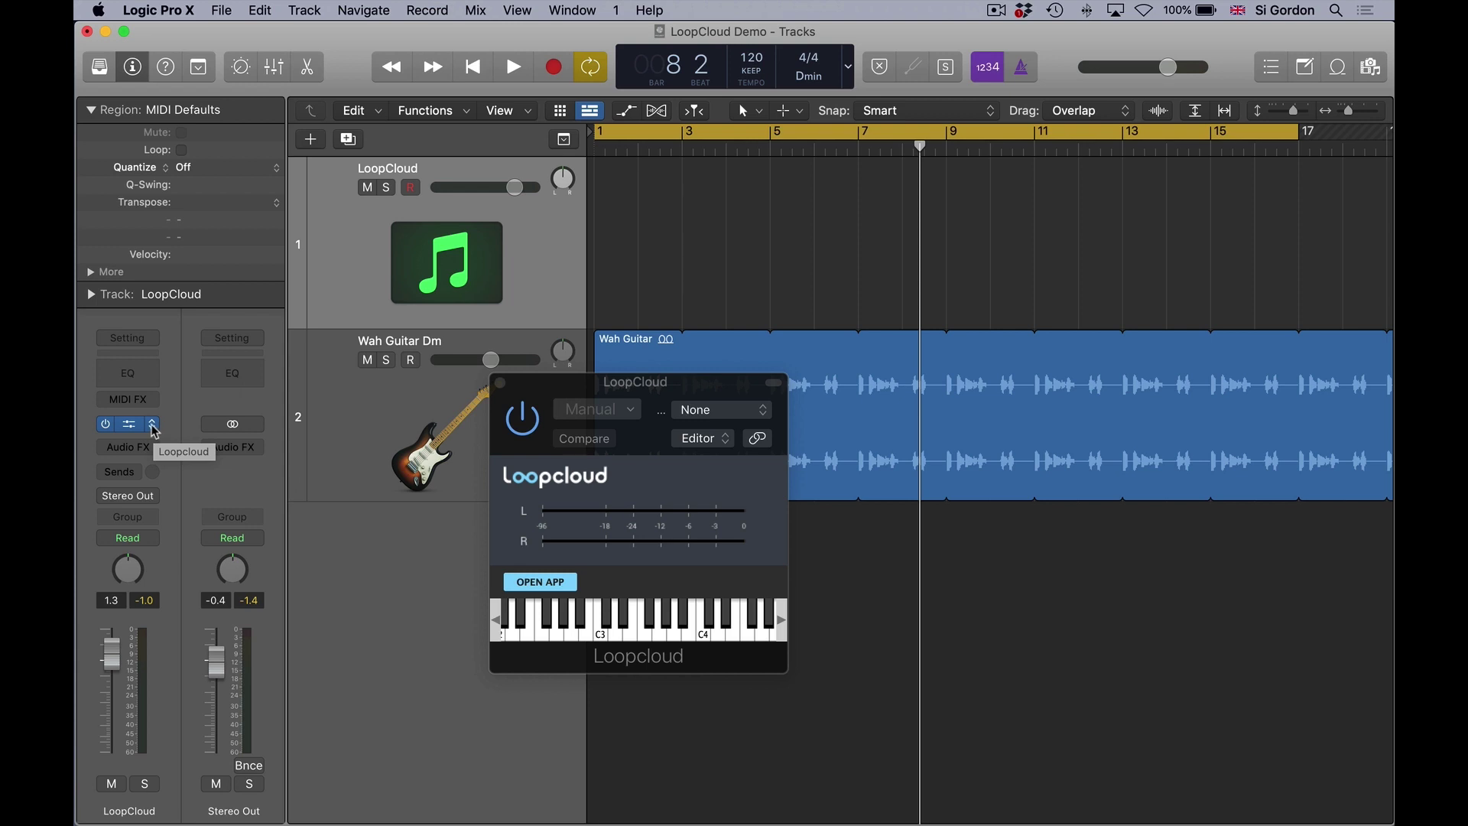
{"action": "left_click_drag", "start_coordinate": [594, 388], "coordinate": [317, 240]}
{"action": "left_click", "coordinate": [271, 437]}
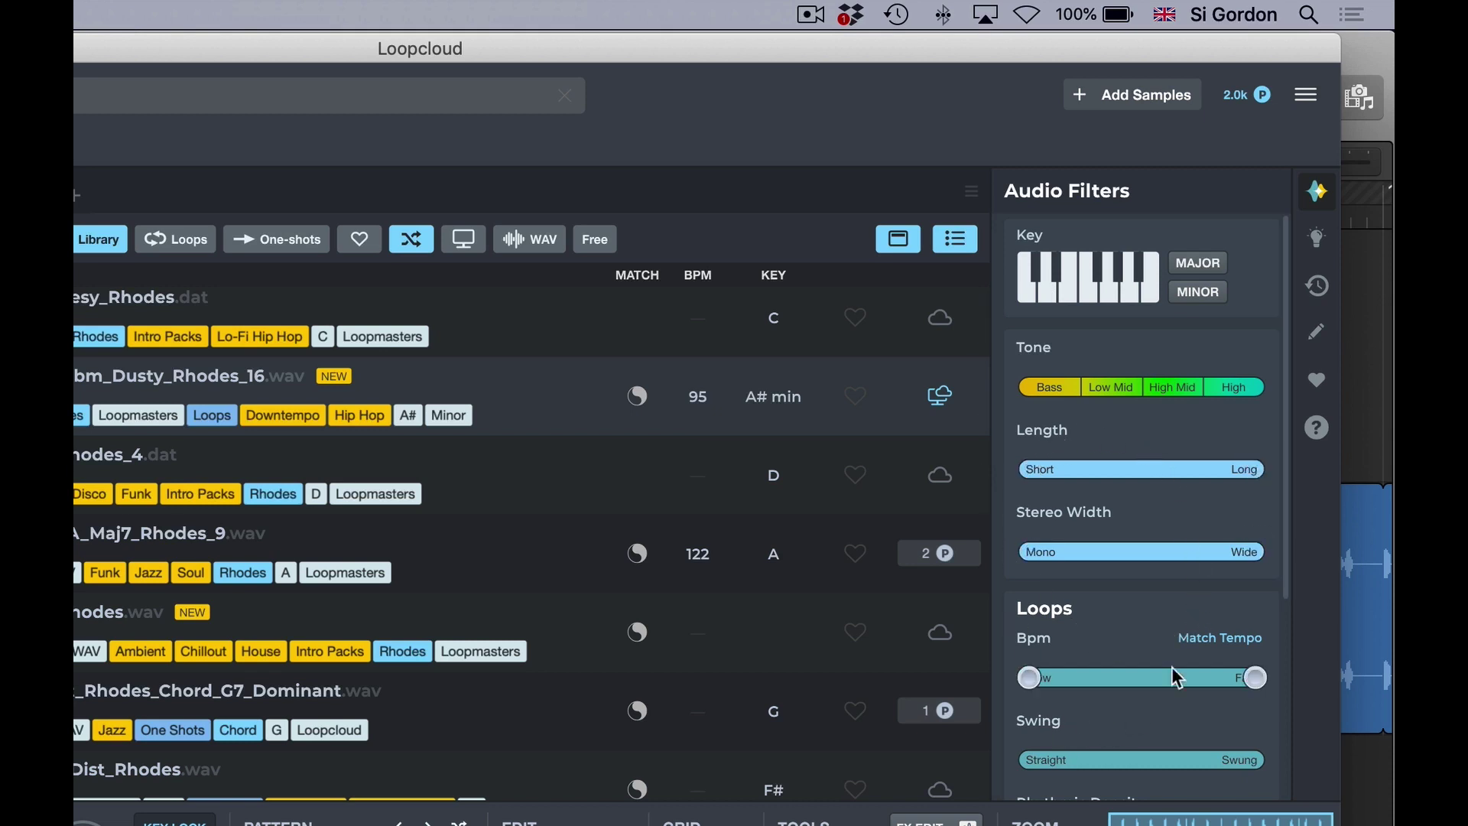
{"action": "mouse_move", "coordinate": [1136, 406]}
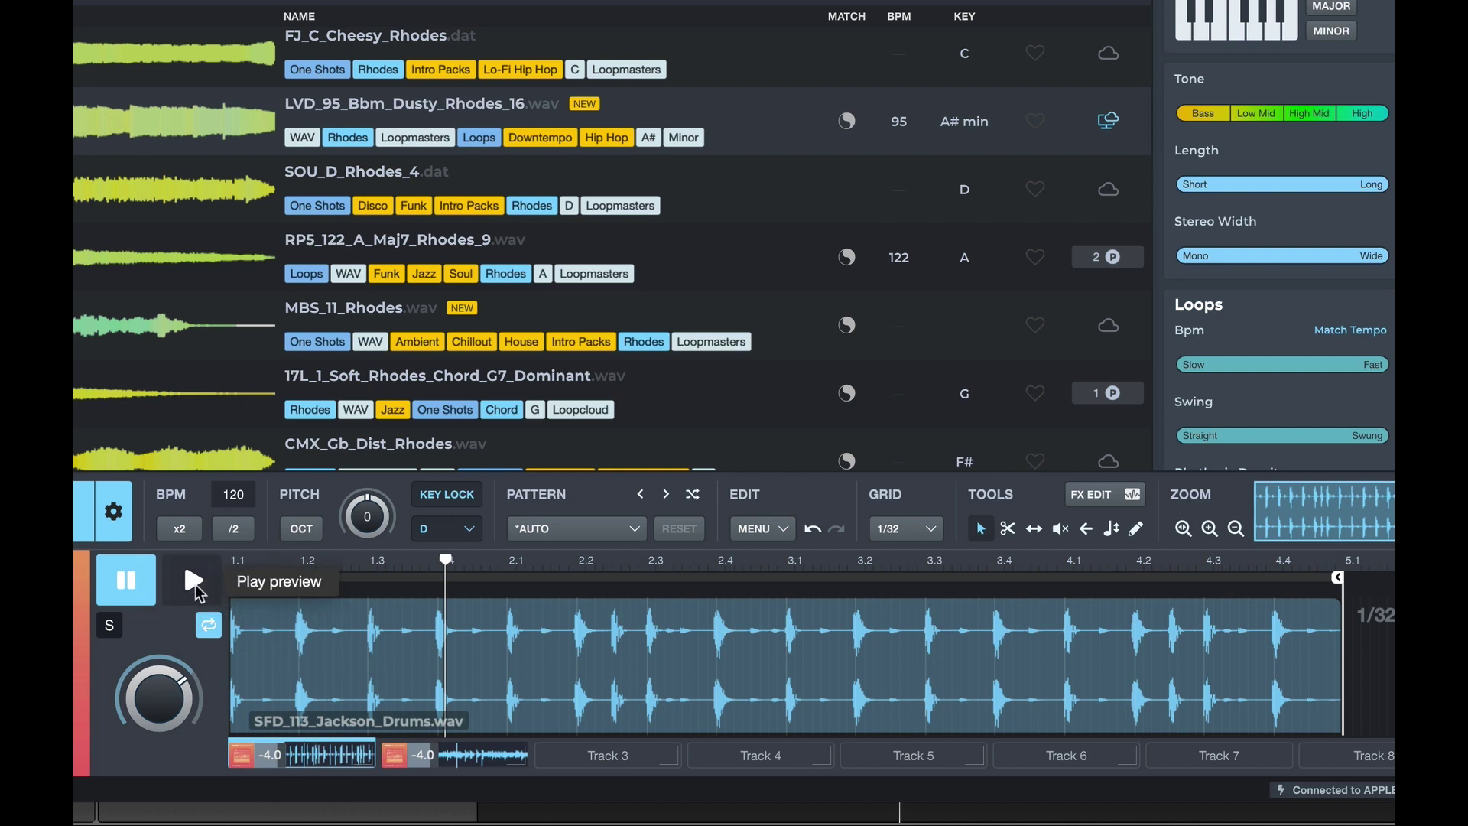
Preview the drum loop, then play the Logic project from bar 1 through the LoopCloud track.
{"action": "left_click", "coordinate": [194, 581]}
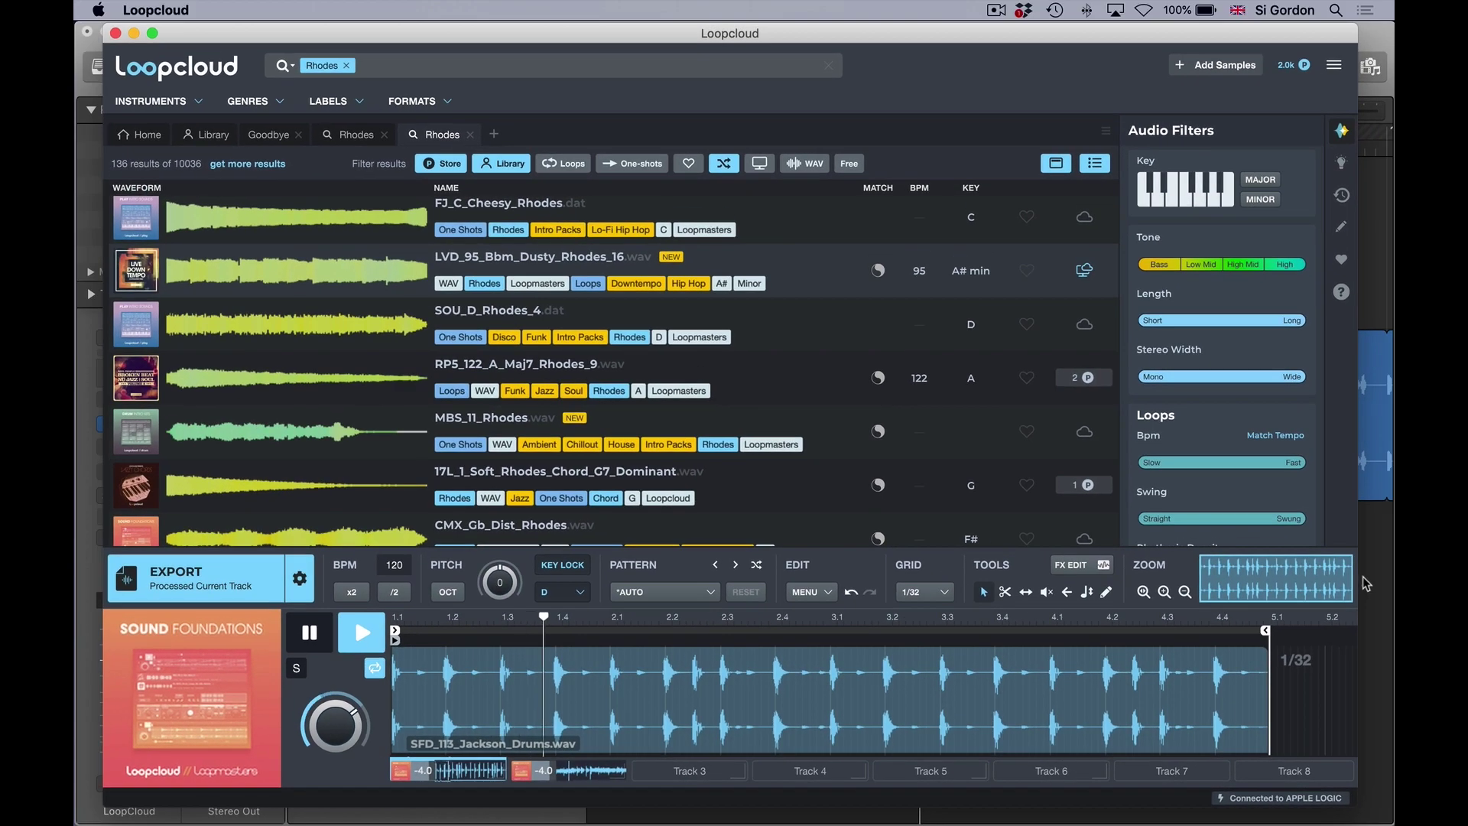
{"action": "key", "text": "cmd+Tab"}
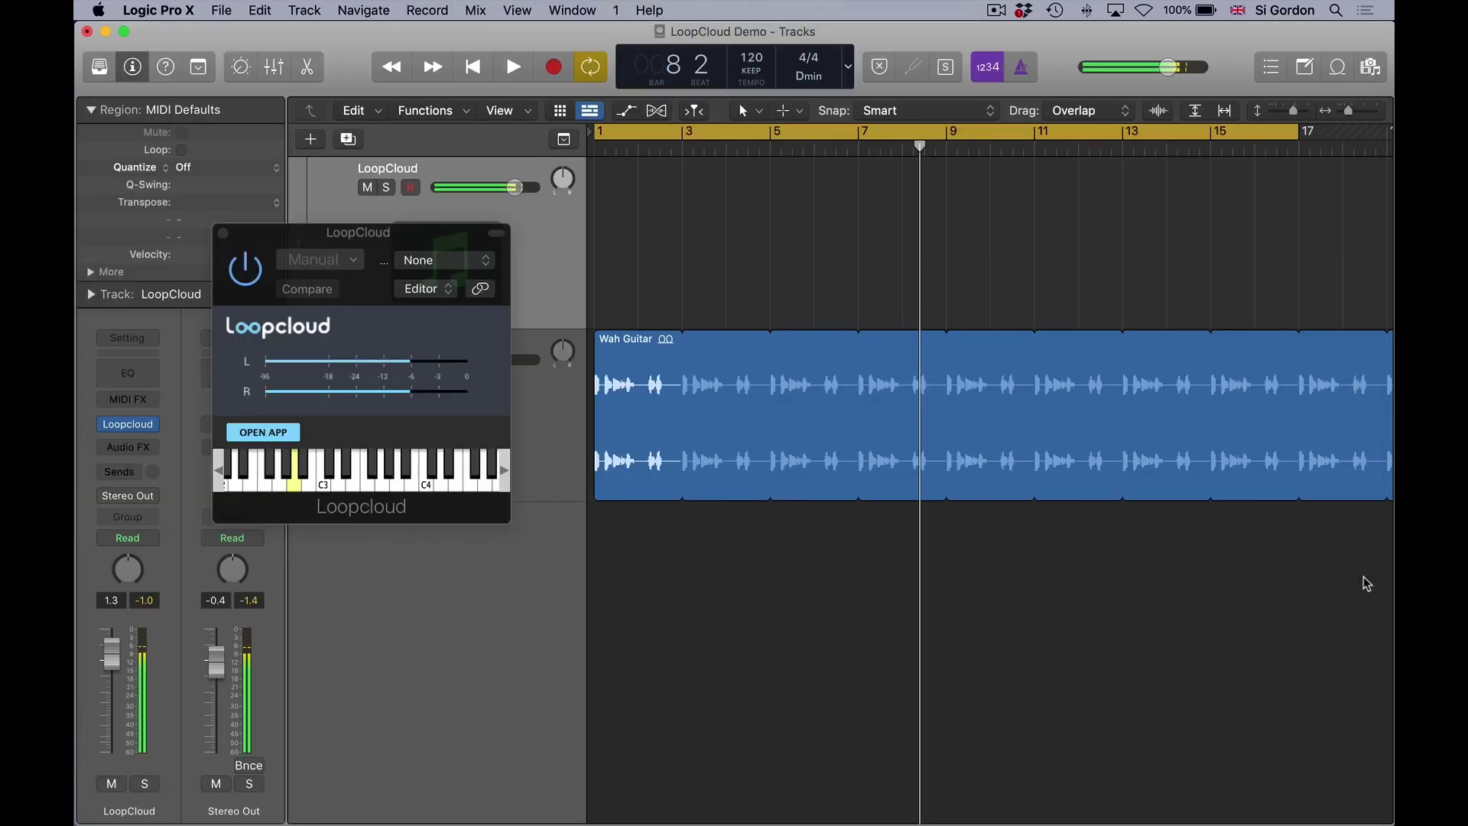
{"action": "key", "text": "space"}
{"action": "key", "text": "space"}
{"action": "key", "text": "space"}
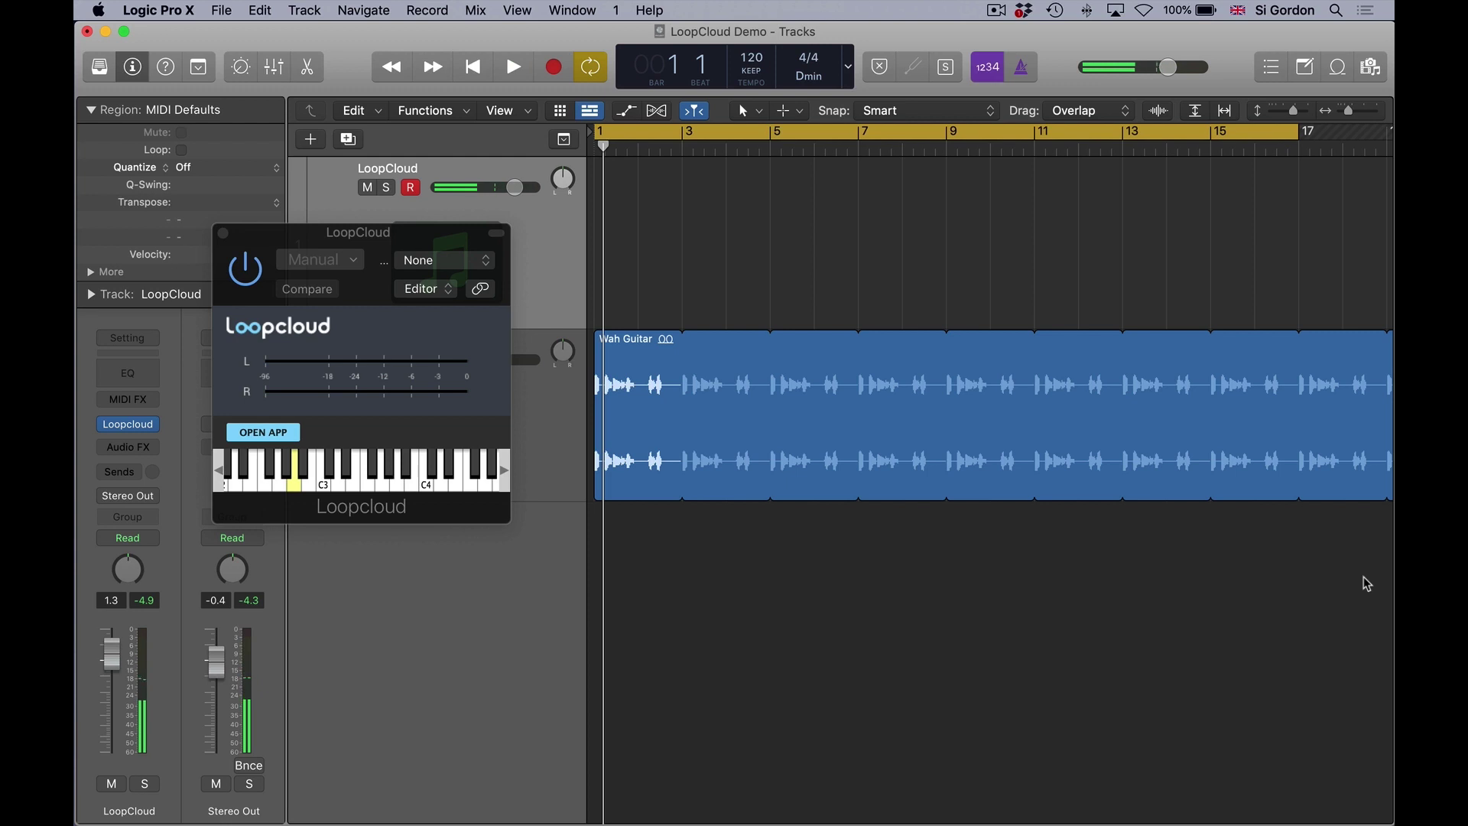
{"action": "key", "text": "space"}
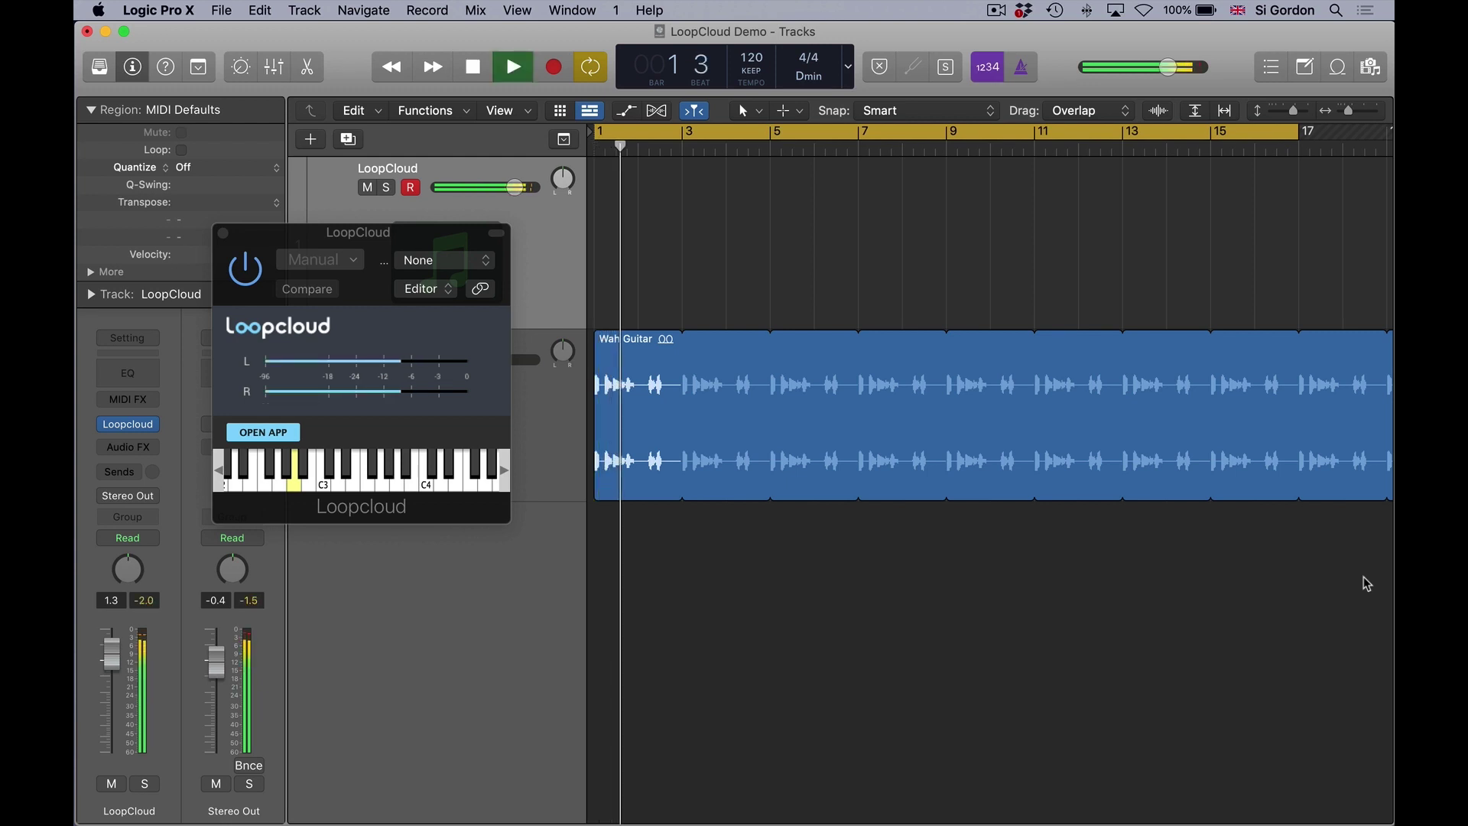
{"action": "key", "text": "space"}
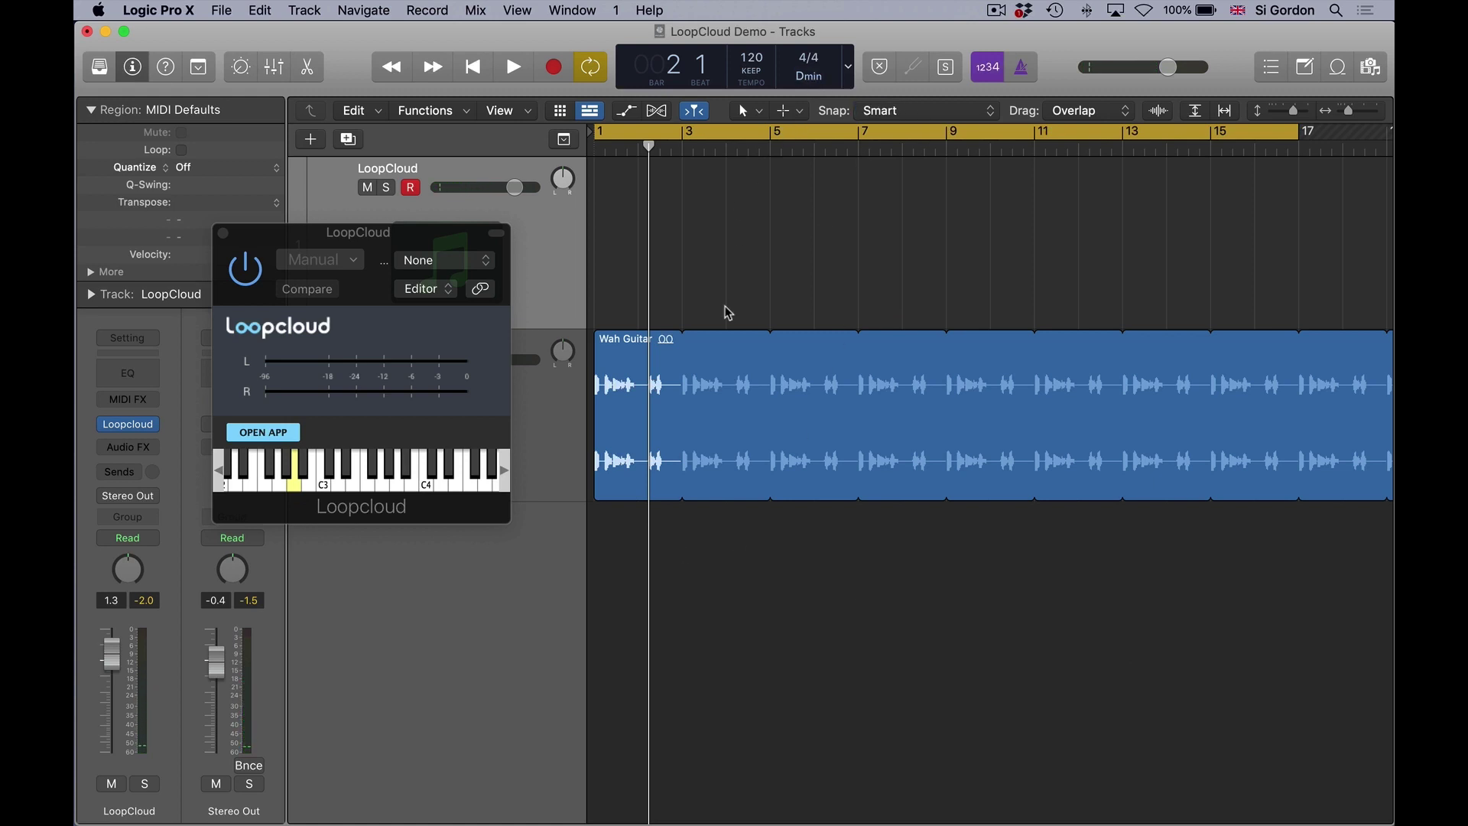
{"action": "left_click", "coordinate": [255, 429]}
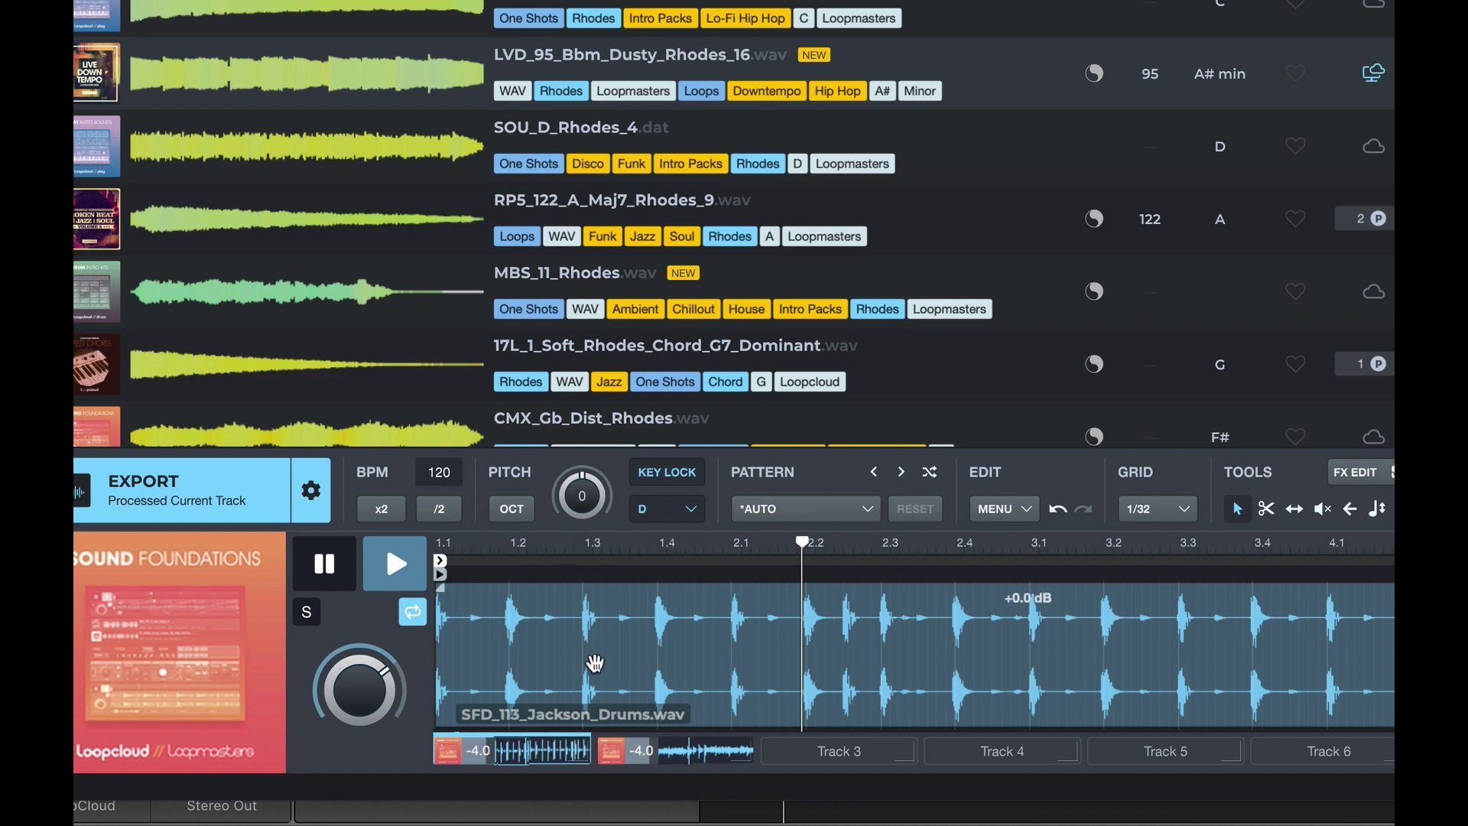
Load Track 2's LOA_100_A_Bass_Lewis1.wav bass loop, pitched up 5, into the editor.
{"action": "left_click", "coordinate": [691, 747]}
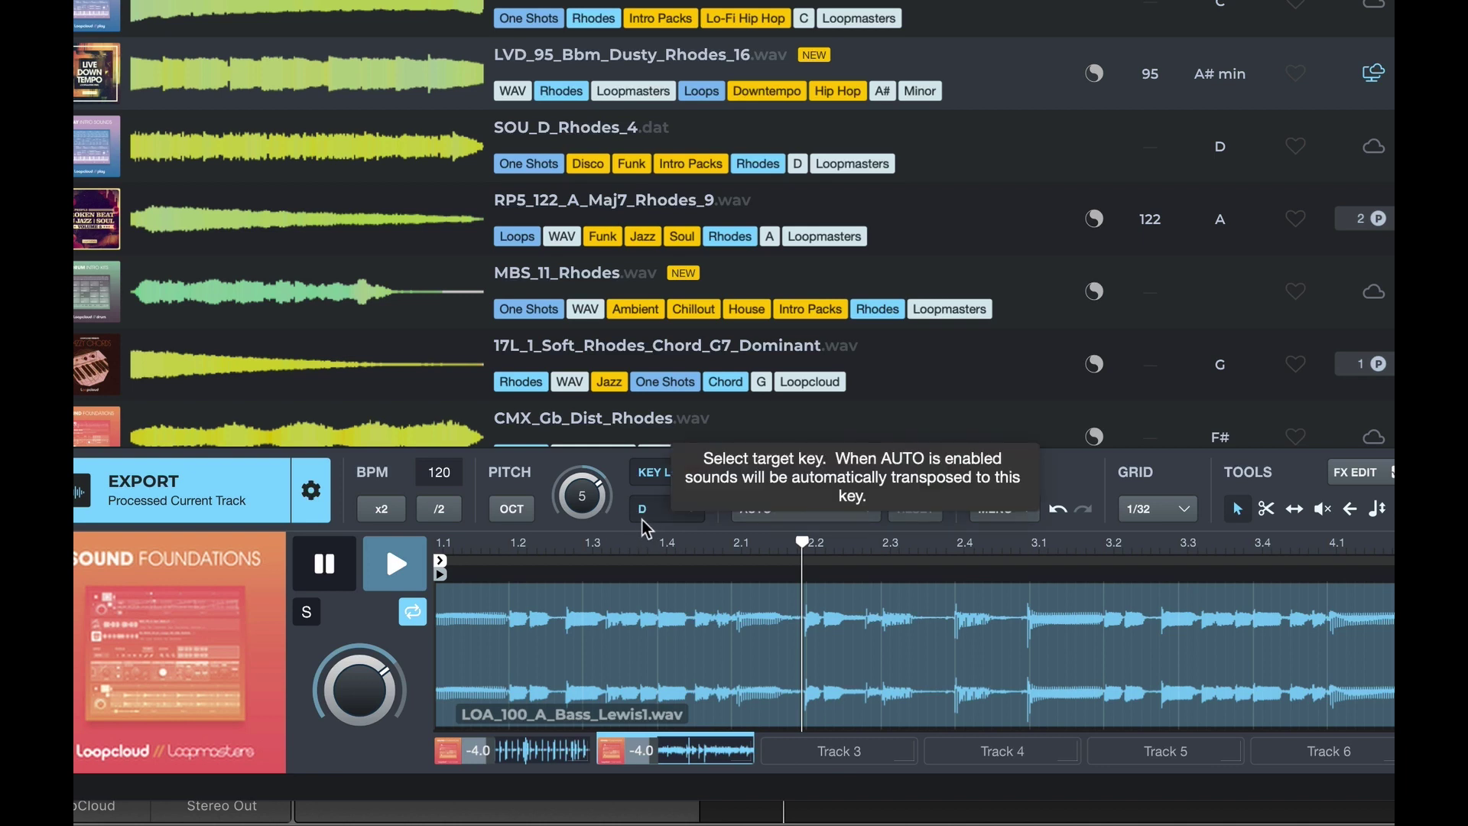
Switch to the empty Track 3 and play the Logic project from the start.
{"action": "left_click", "coordinate": [840, 756]}
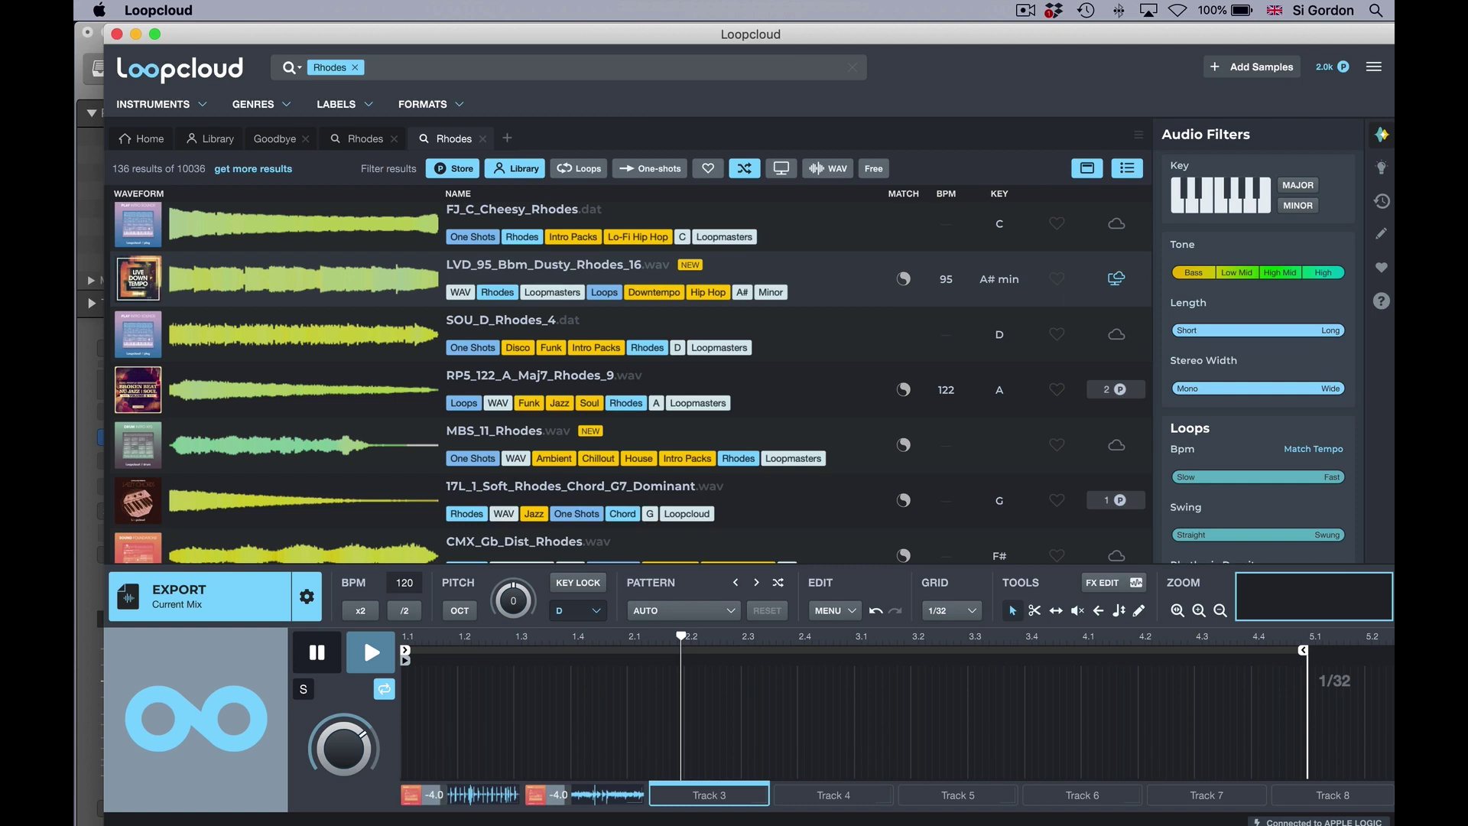
{"action": "key", "text": "super+Tab"}
{"action": "key", "text": "space"}
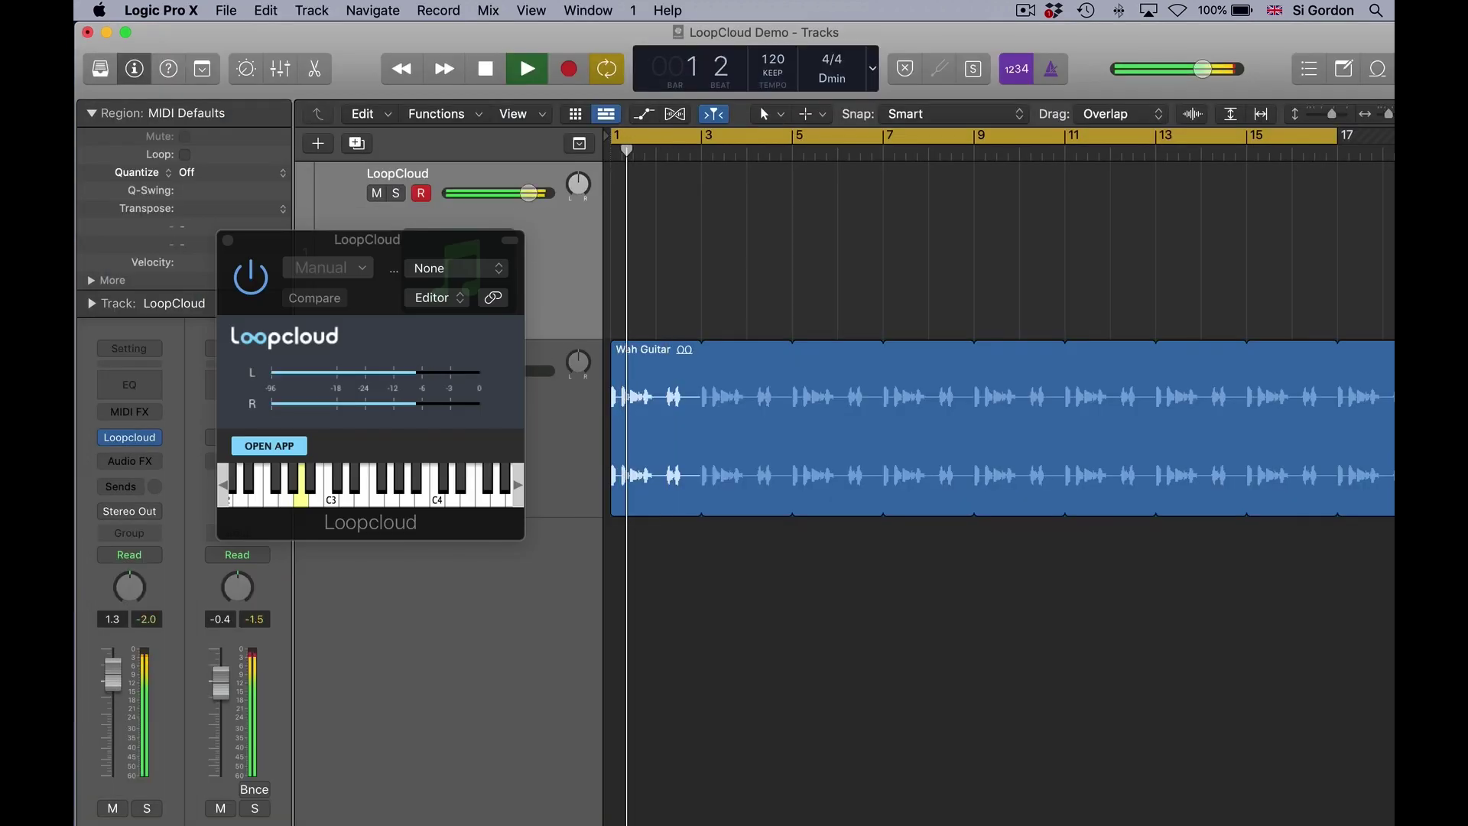
{"action": "left_click", "coordinate": [269, 445]}
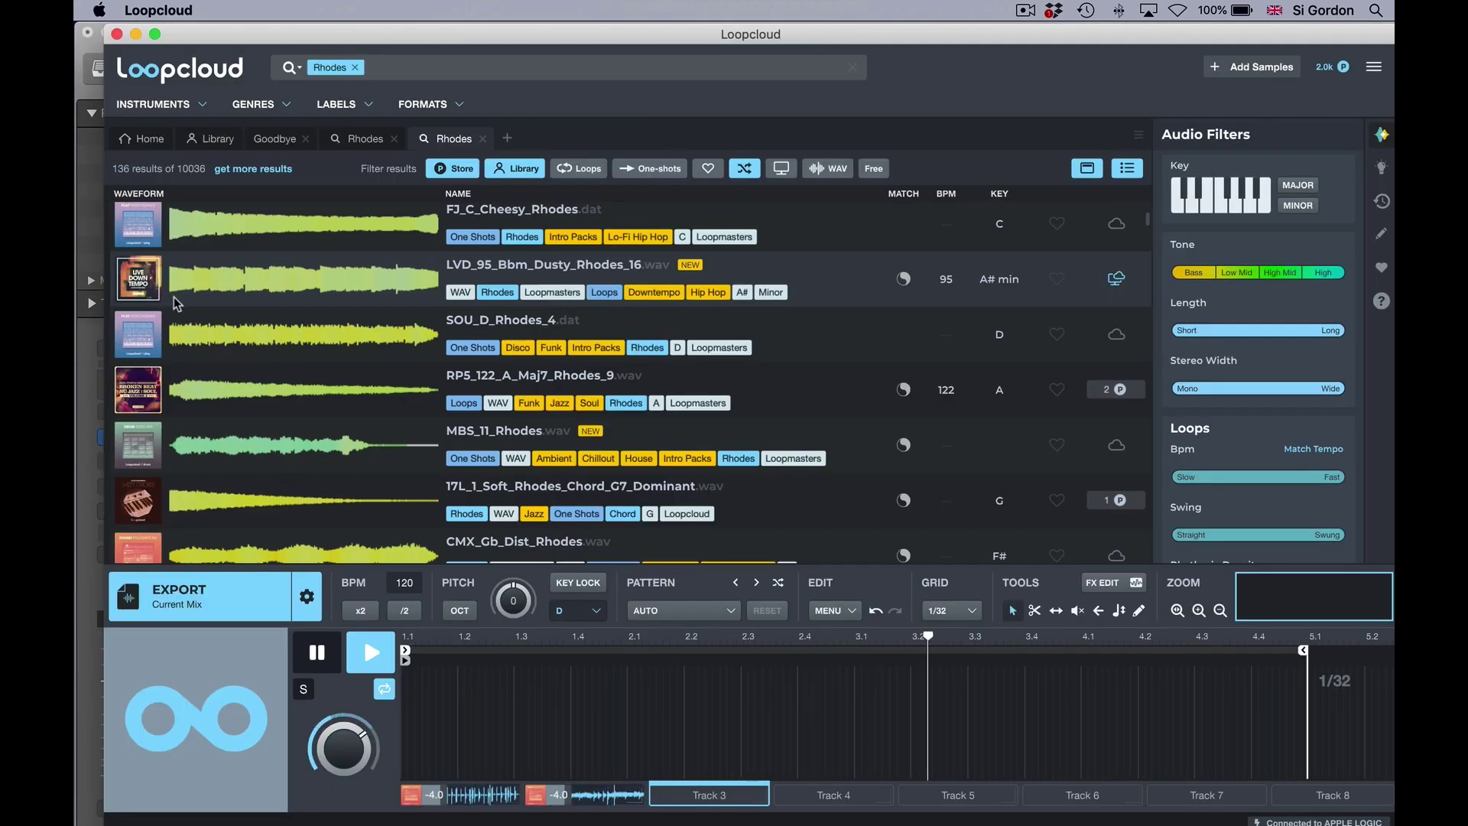
Audition several Rhodes samples, then load LVD_95_Bbm_Dusty_Rhodes_16 into Track 3, pitched +4 to D.
{"action": "left_click", "coordinate": [264, 290]}
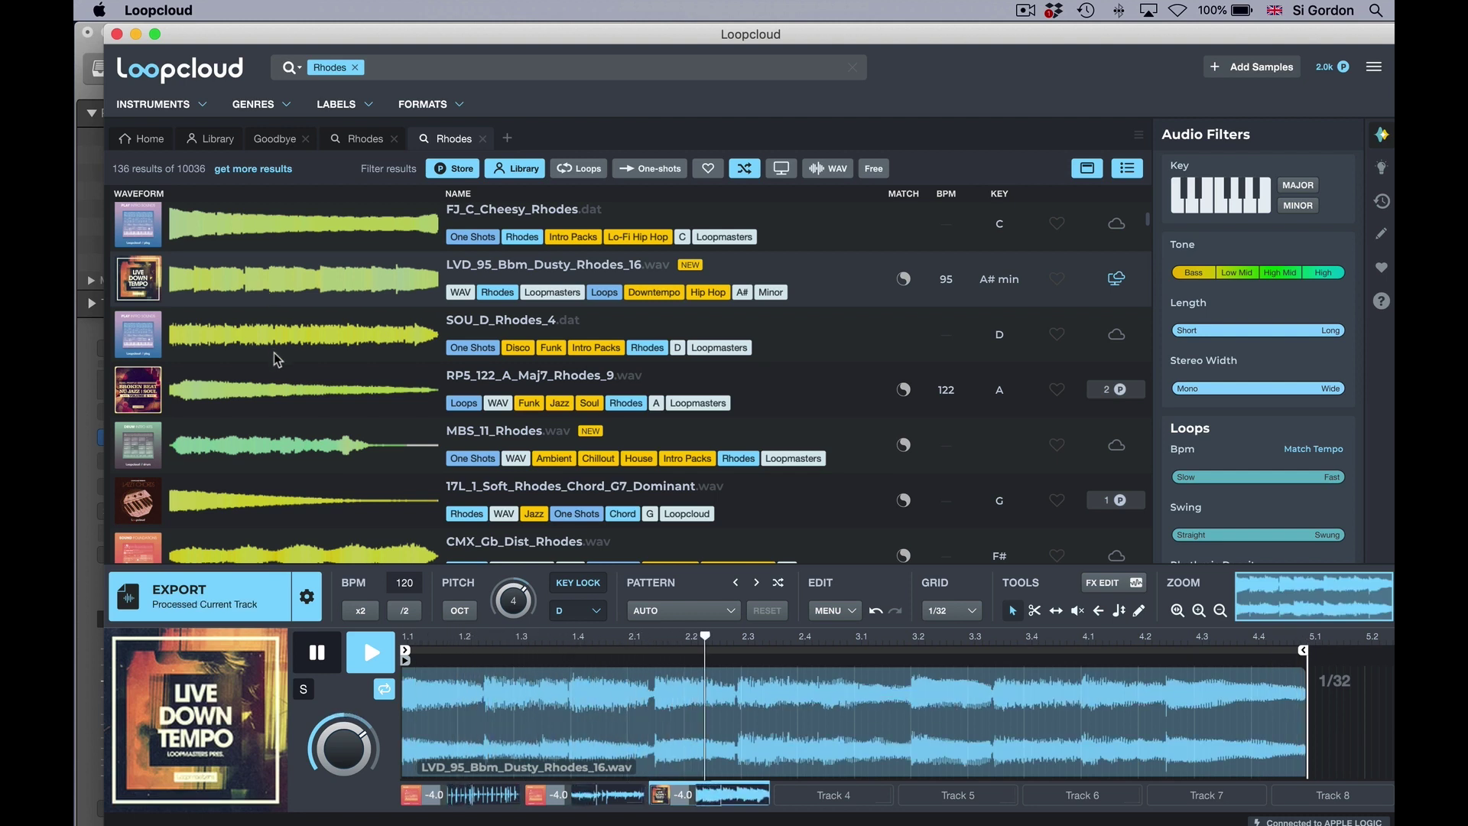
{"action": "left_click", "coordinate": [259, 336]}
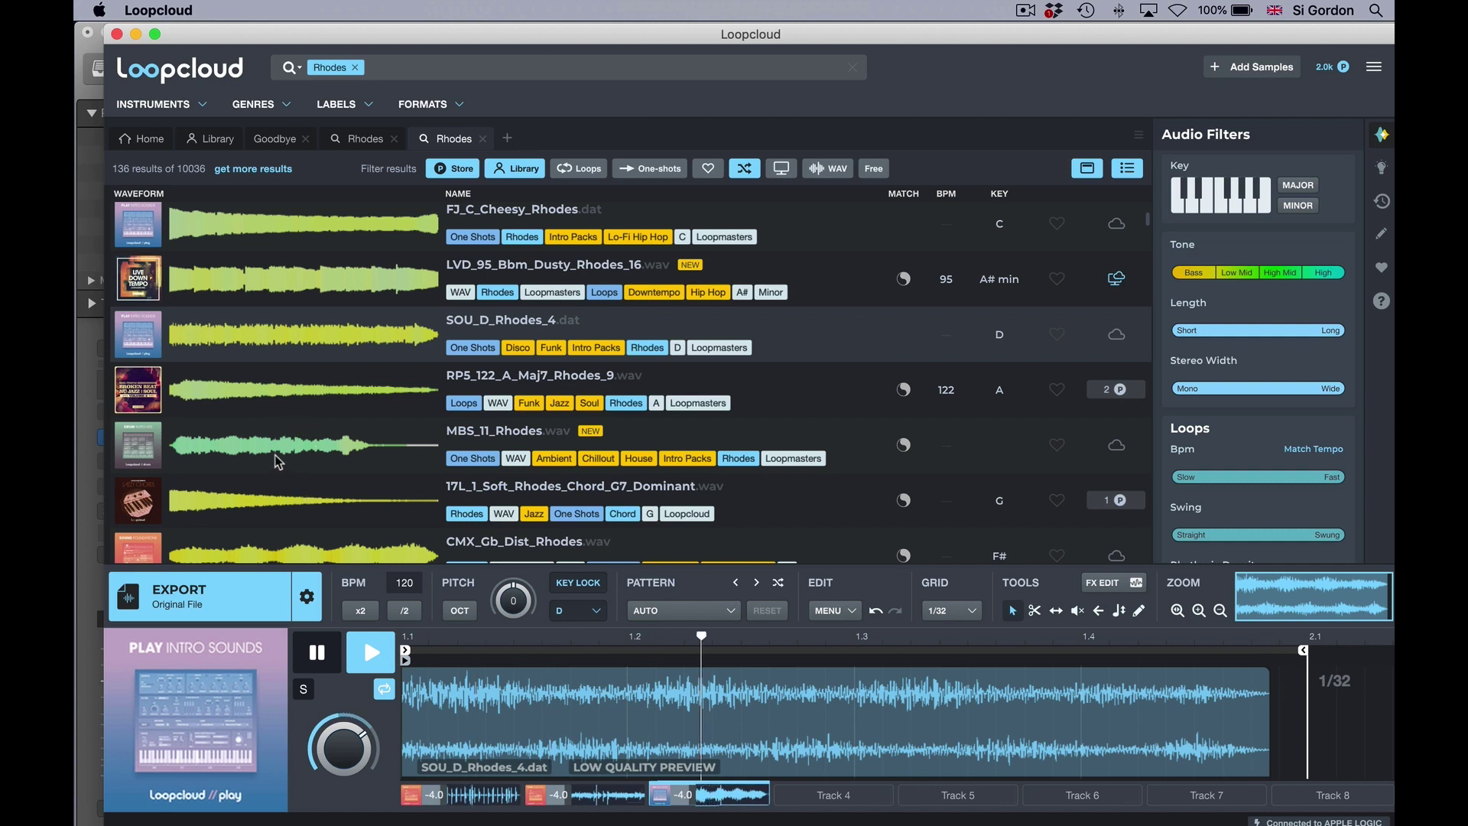
{"action": "left_click", "coordinate": [306, 445]}
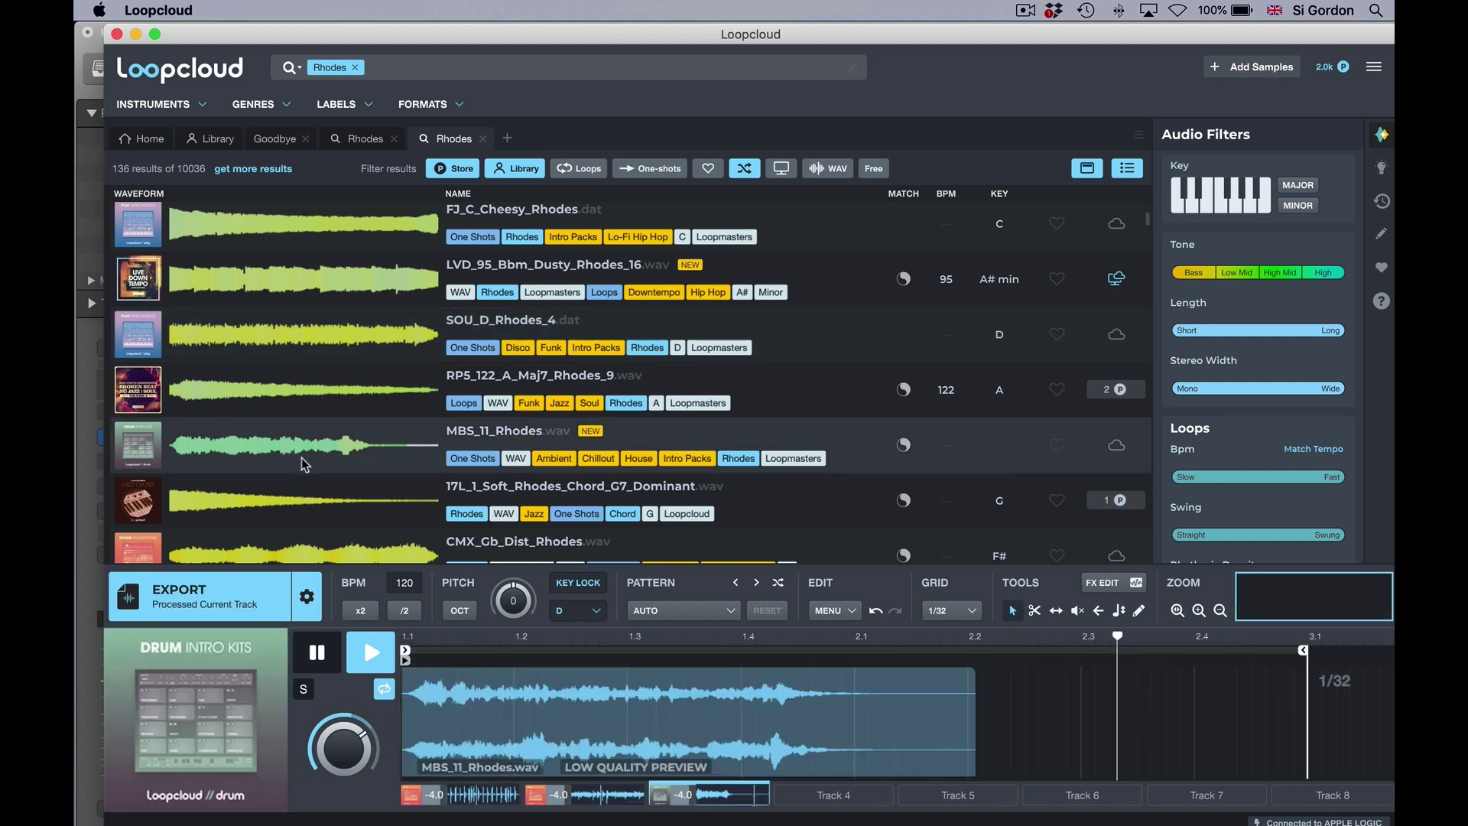
{"action": "left_click", "coordinate": [377, 543]}
{"action": "scroll", "coordinate": [377, 520], "scroll_direction": "down", "scroll_amount": 5}
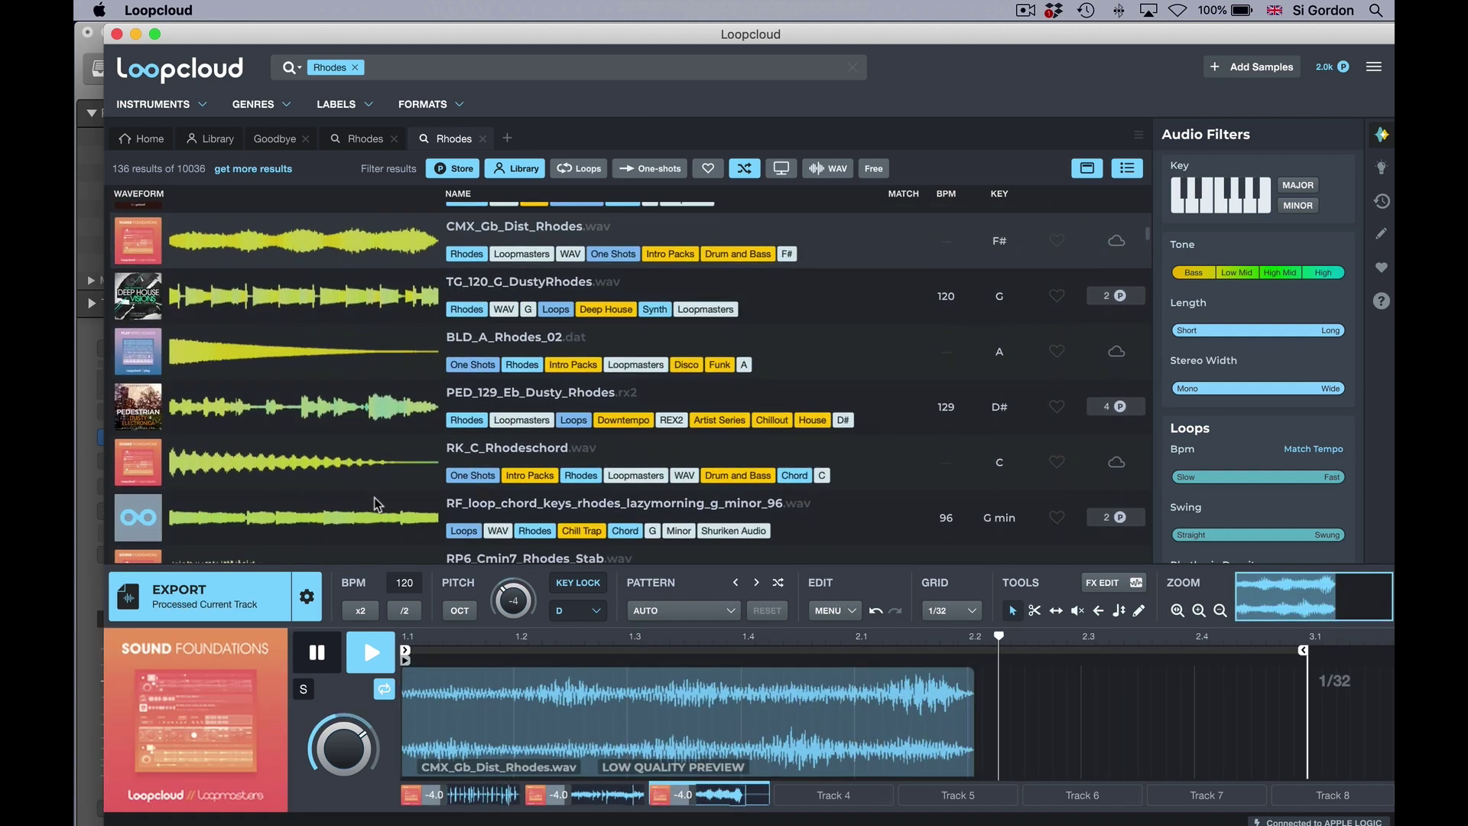
{"action": "left_click", "coordinate": [303, 312]}
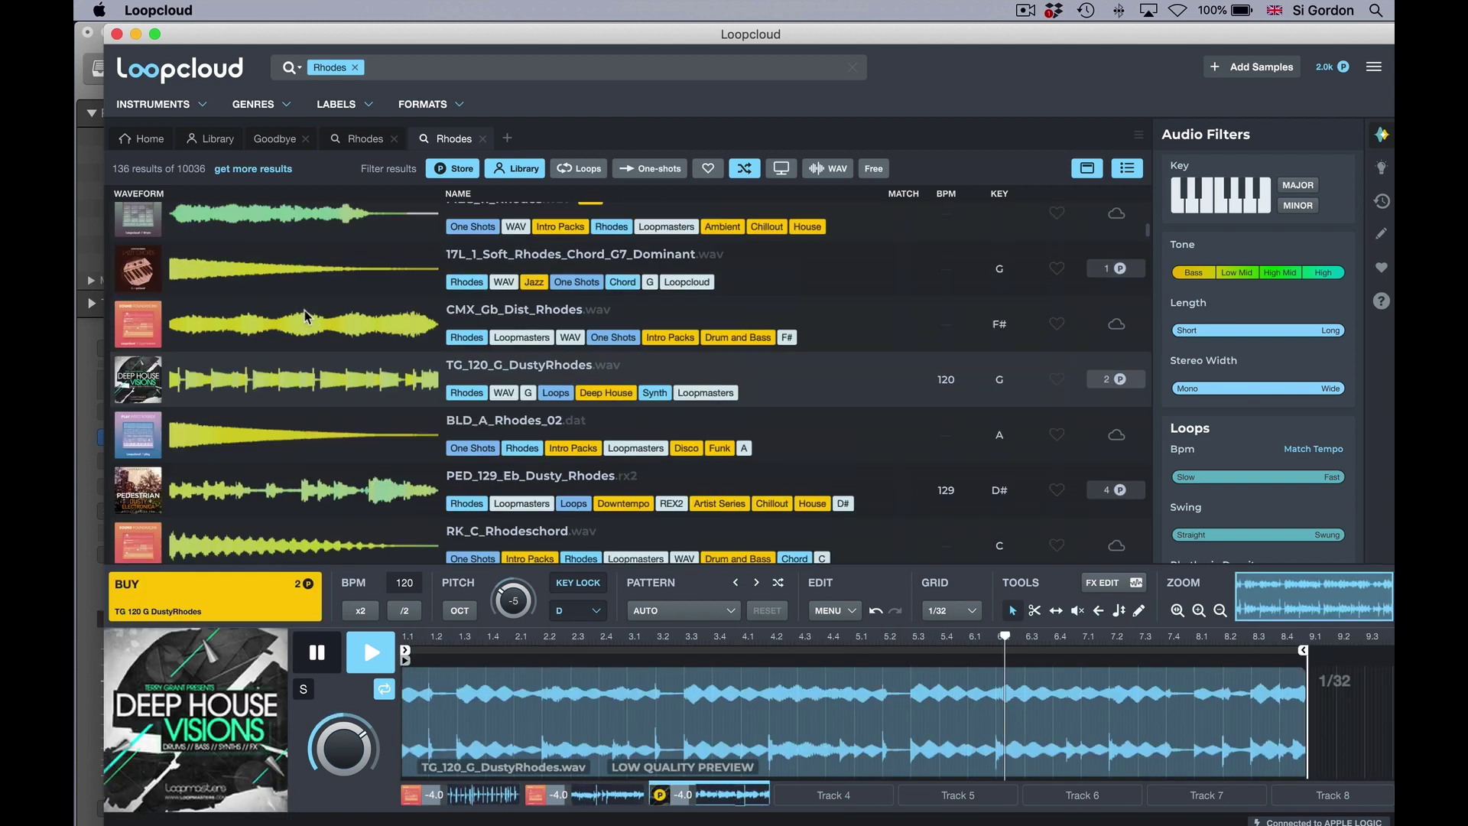
{"action": "scroll", "coordinate": [321, 351], "scroll_direction": "up", "scroll_amount": 6}
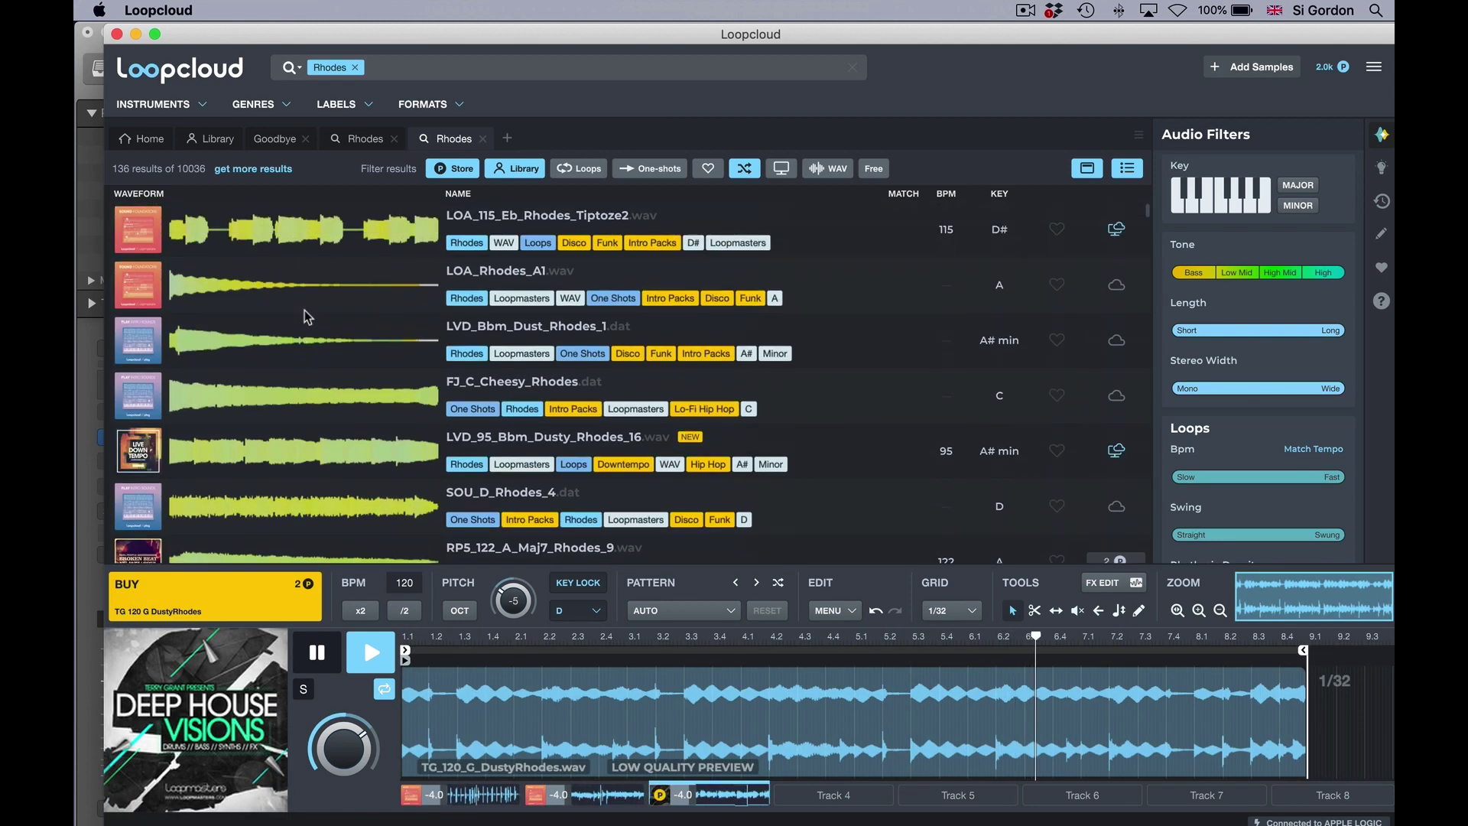
{"action": "left_click", "coordinate": [356, 450]}
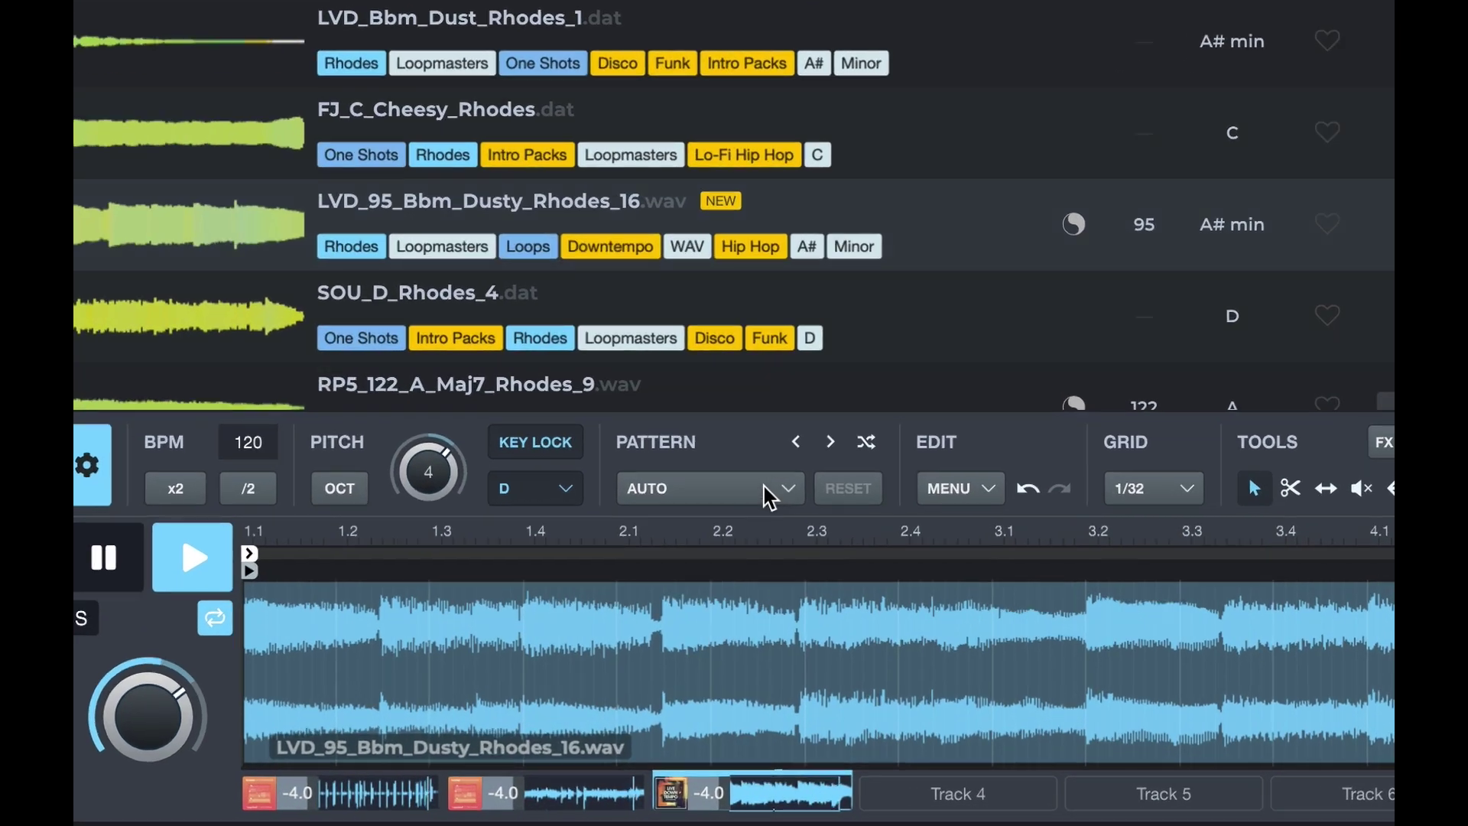
Chop the Rhodes loop with the Bass Acid Arp 1 factory pattern, then step to Bass House Arp 1.
{"action": "left_click", "coordinate": [774, 497]}
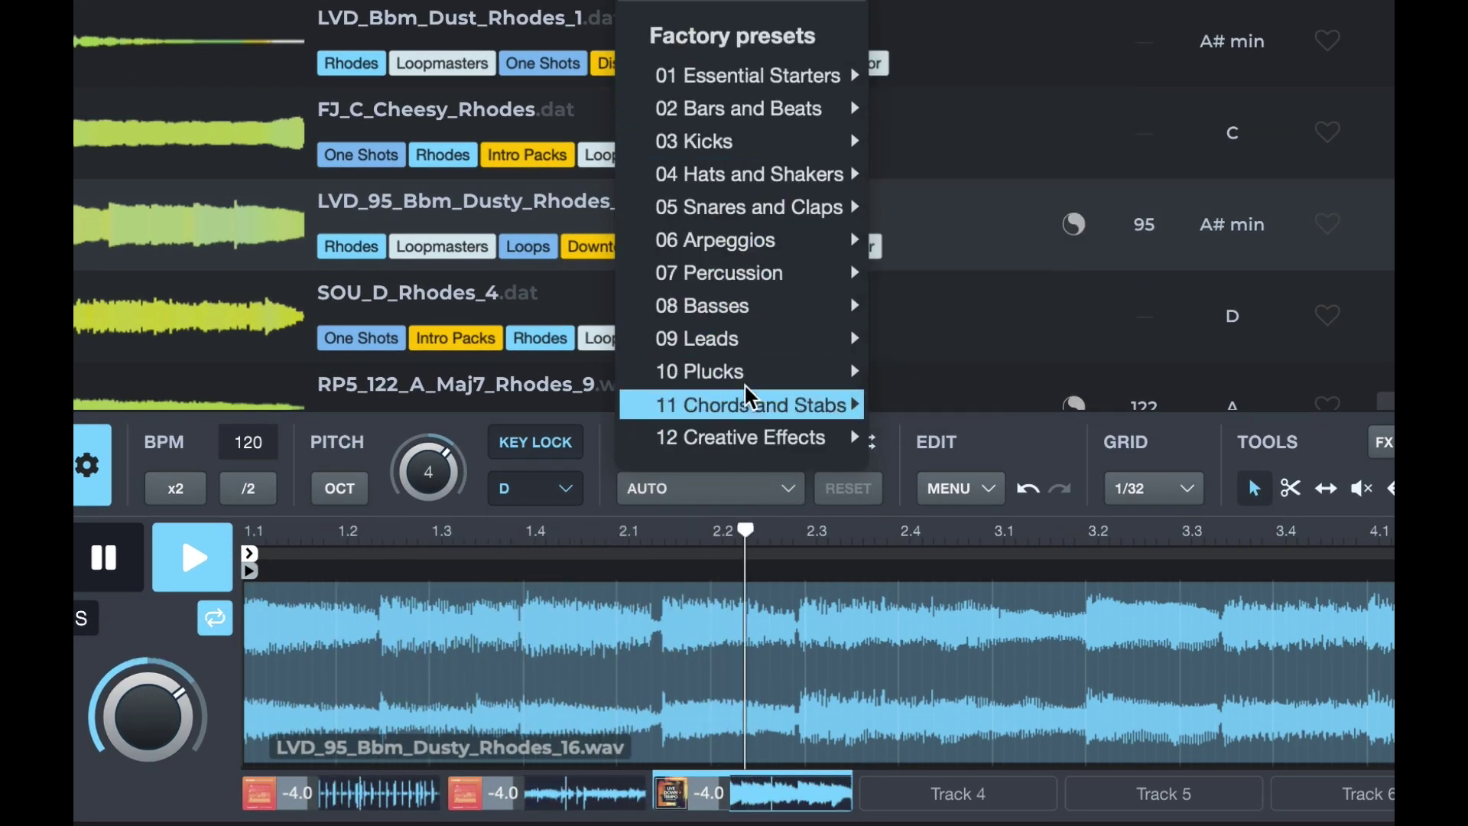
{"action": "mouse_move", "coordinate": [764, 357]}
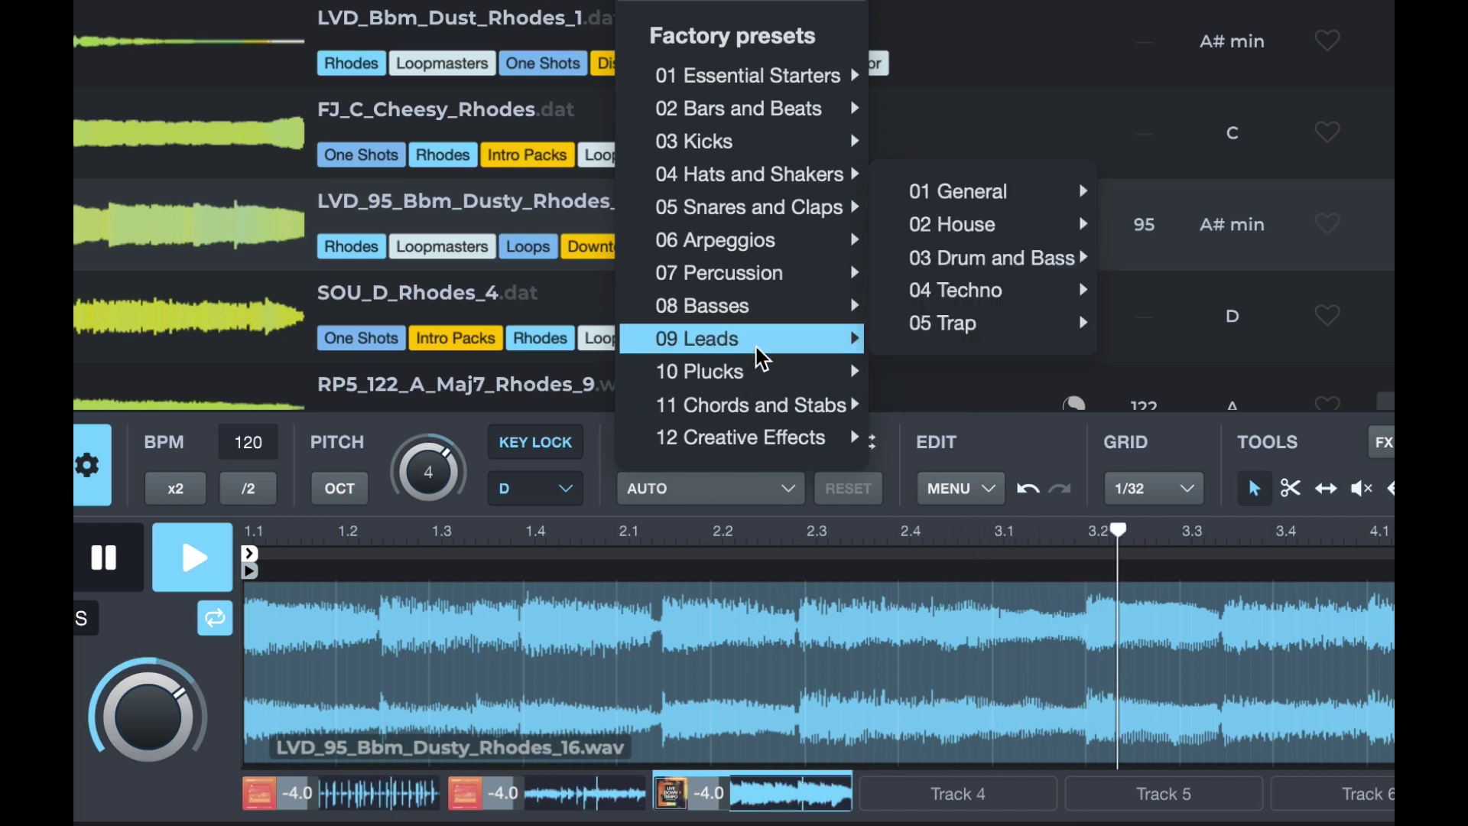
{"action": "mouse_move", "coordinate": [727, 236]}
{"action": "mouse_move", "coordinate": [1038, 235]}
{"action": "mouse_move", "coordinate": [984, 169]}
{"action": "left_click", "coordinate": [1147, 179]}
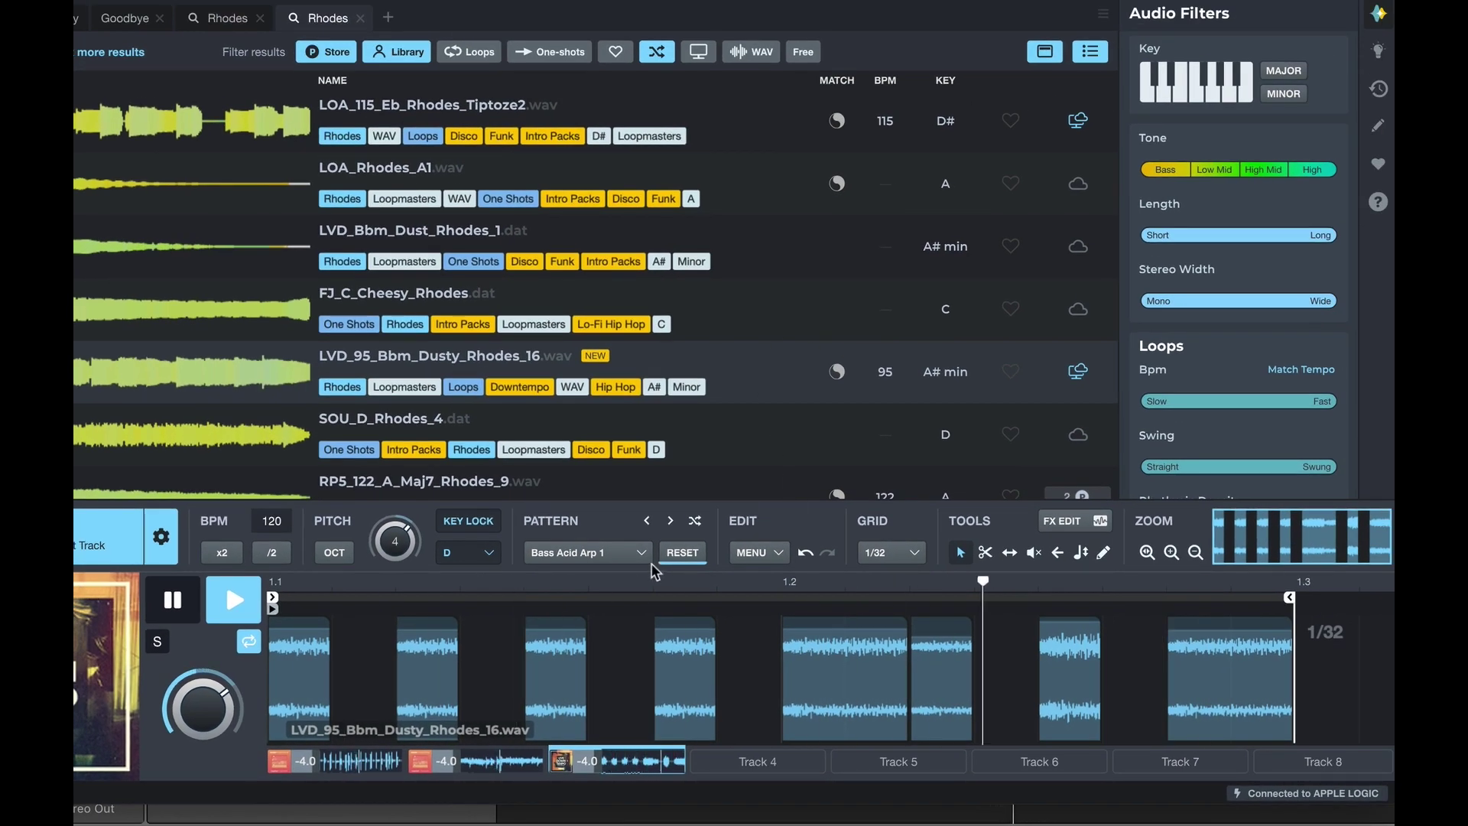
{"action": "left_click", "coordinate": [671, 522]}
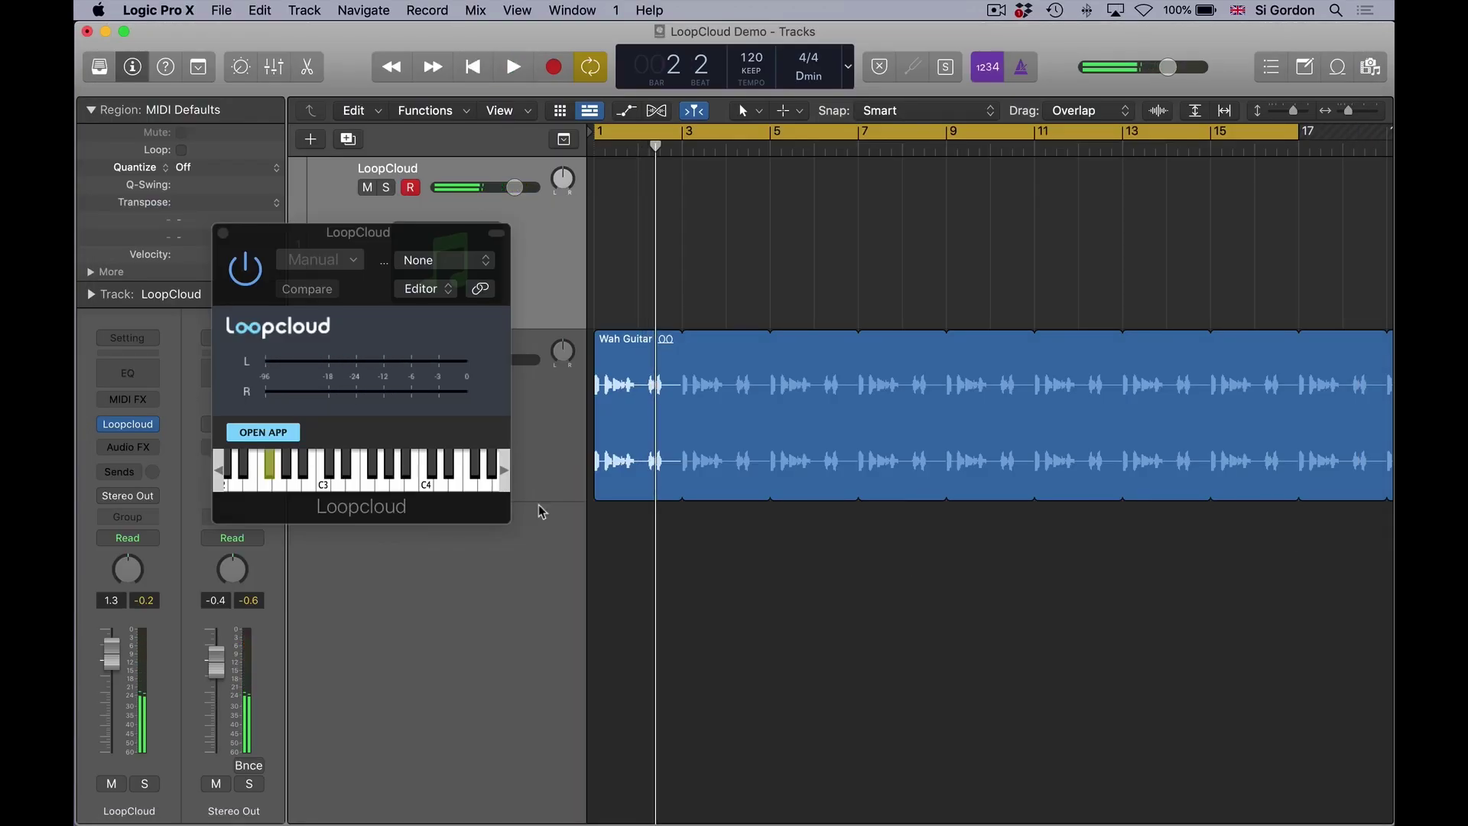
Reopen the full Loopcloud app from the LoopCloud plugin window.
{"action": "left_click", "coordinate": [263, 432]}
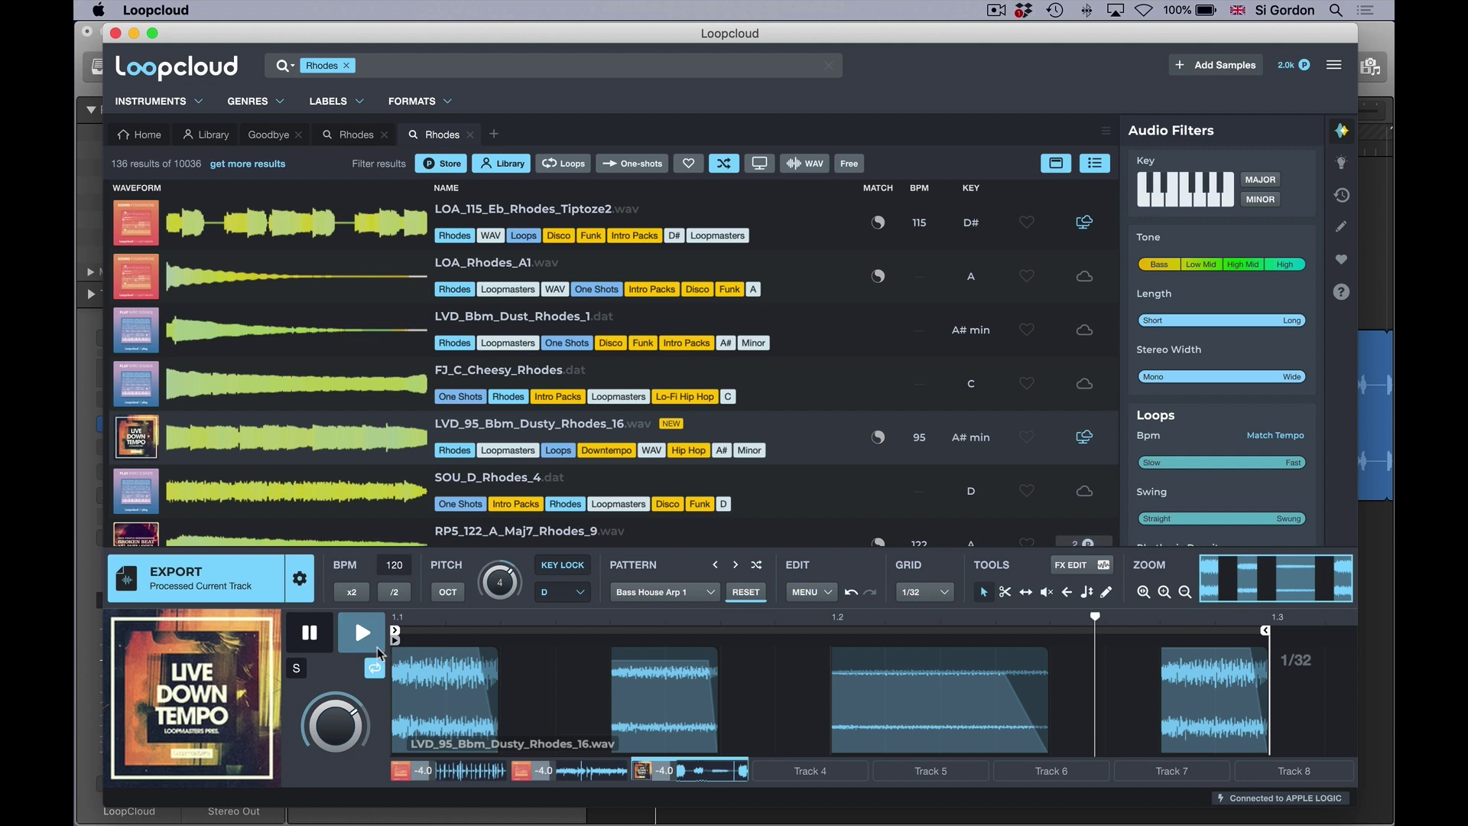
Keep the grid at 1/32, lower the third chop to -16.4 dB, and show the chops' ±12 pitch offsets.
{"action": "left_click", "coordinate": [364, 636]}
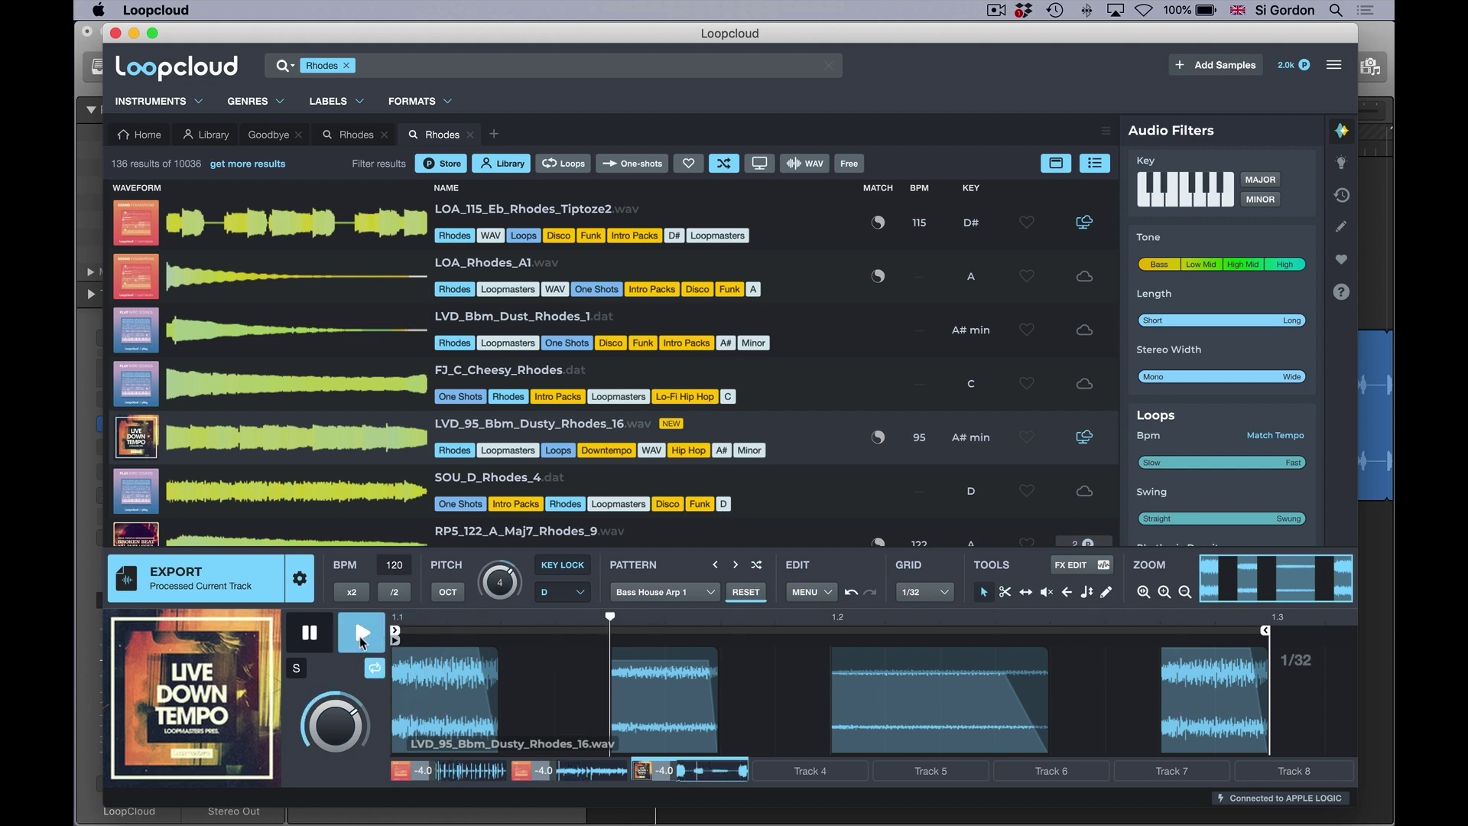
{"action": "left_click", "coordinate": [309, 635]}
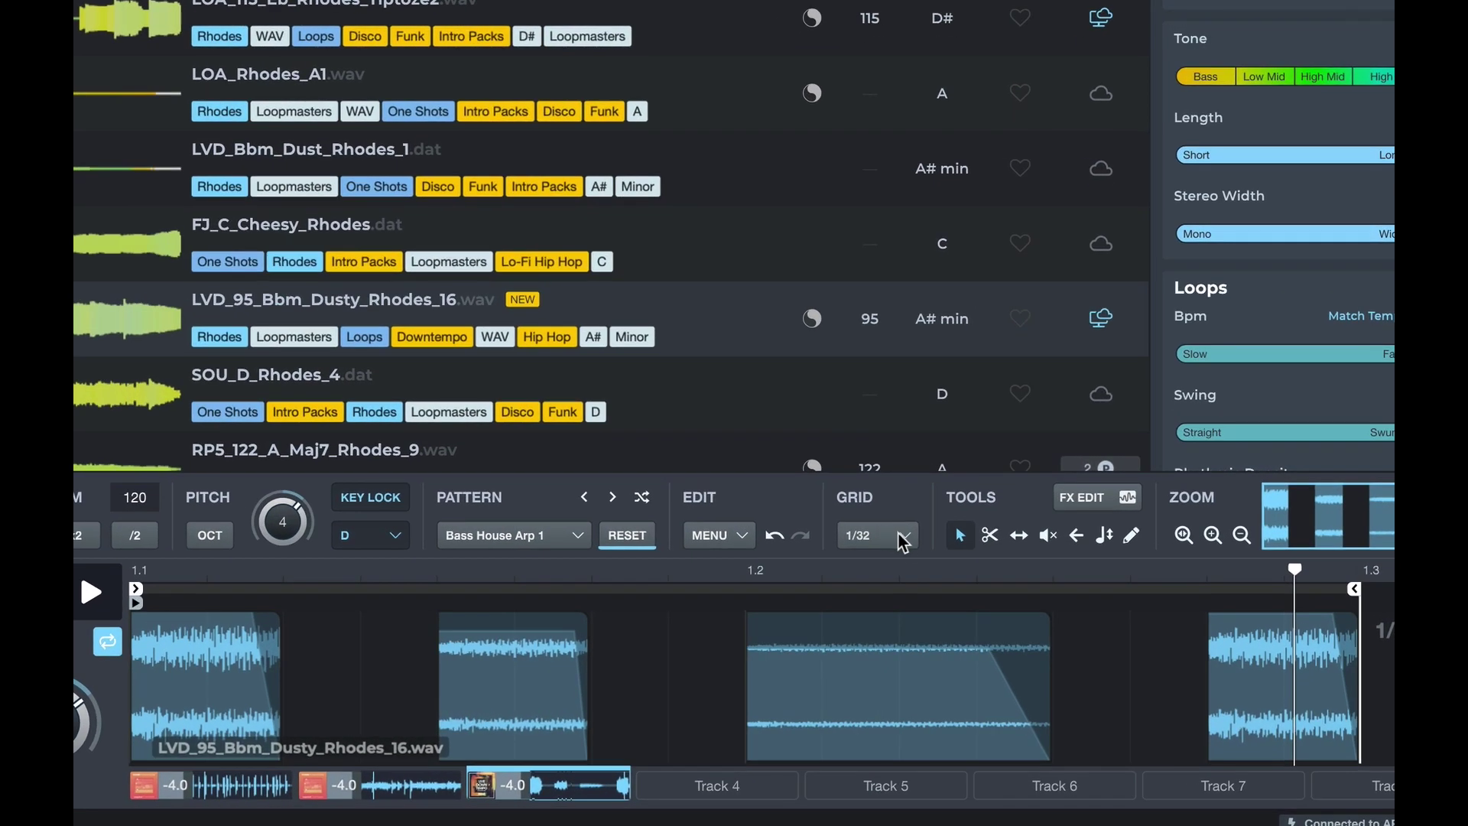
{"action": "left_click", "coordinate": [945, 593]}
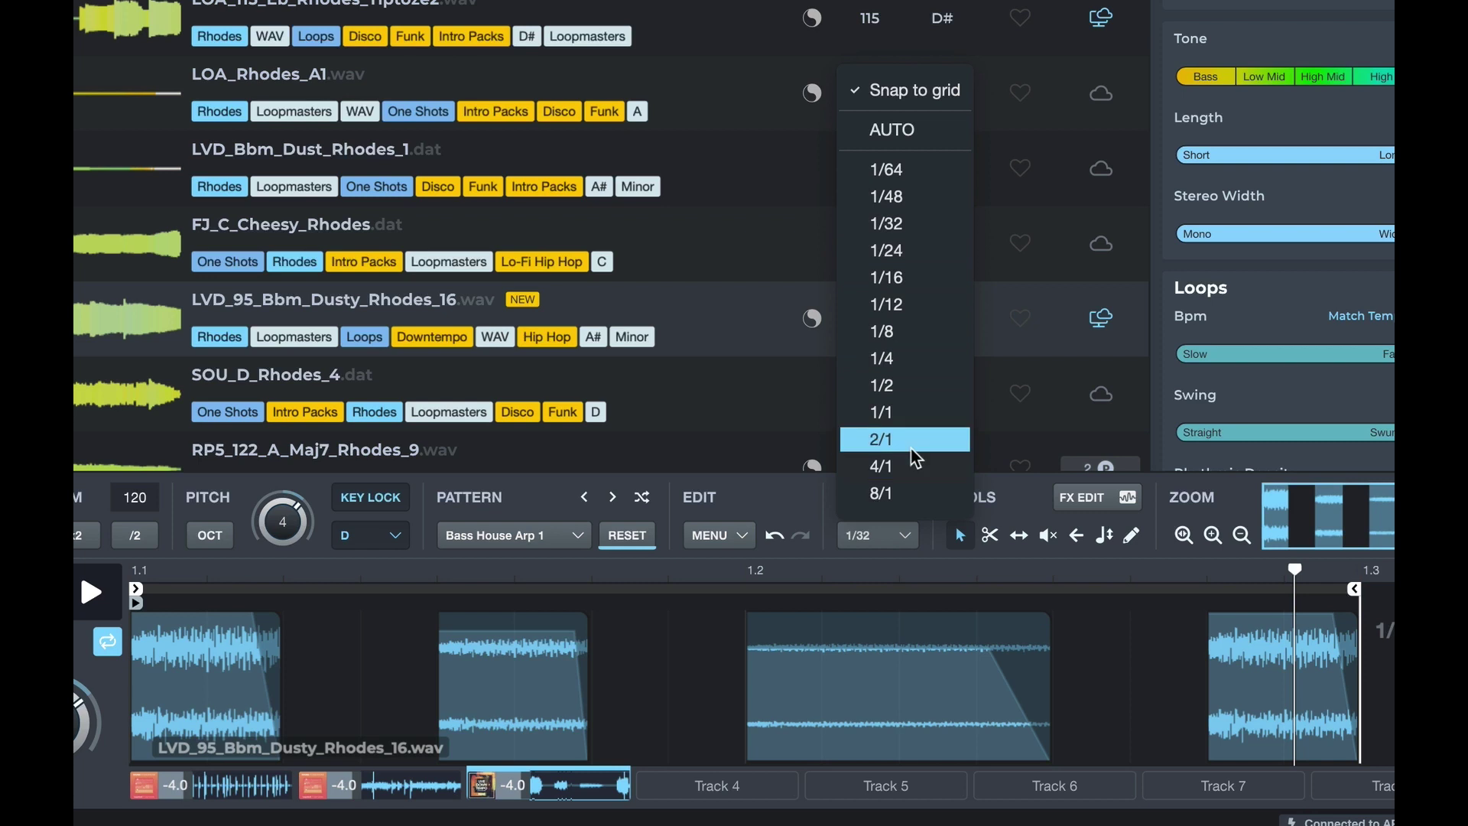
{"action": "left_click", "coordinate": [800, 502]}
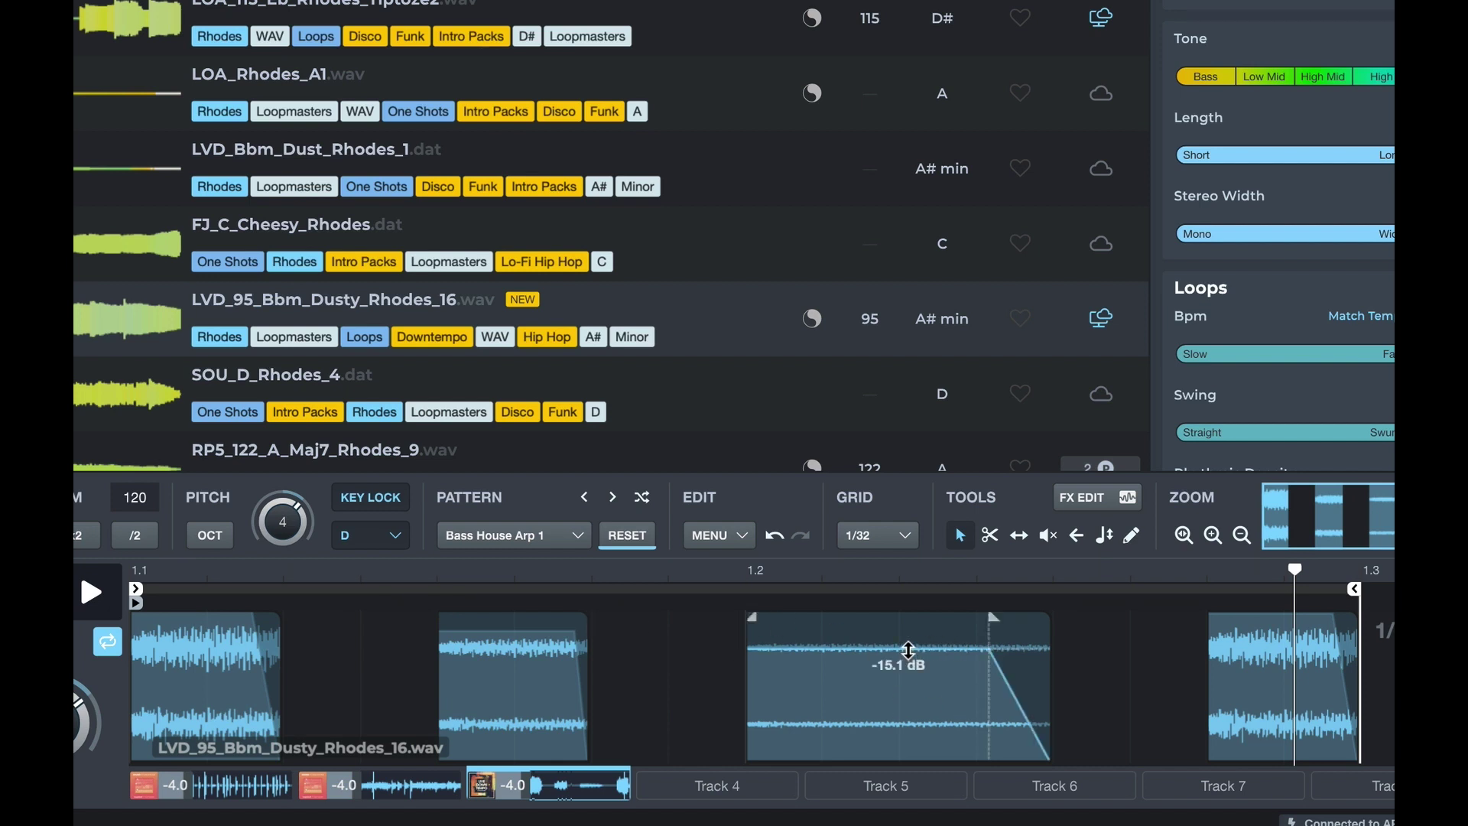
{"action": "left_click_drag", "start_coordinate": [908, 647], "coordinate": [907, 652]}
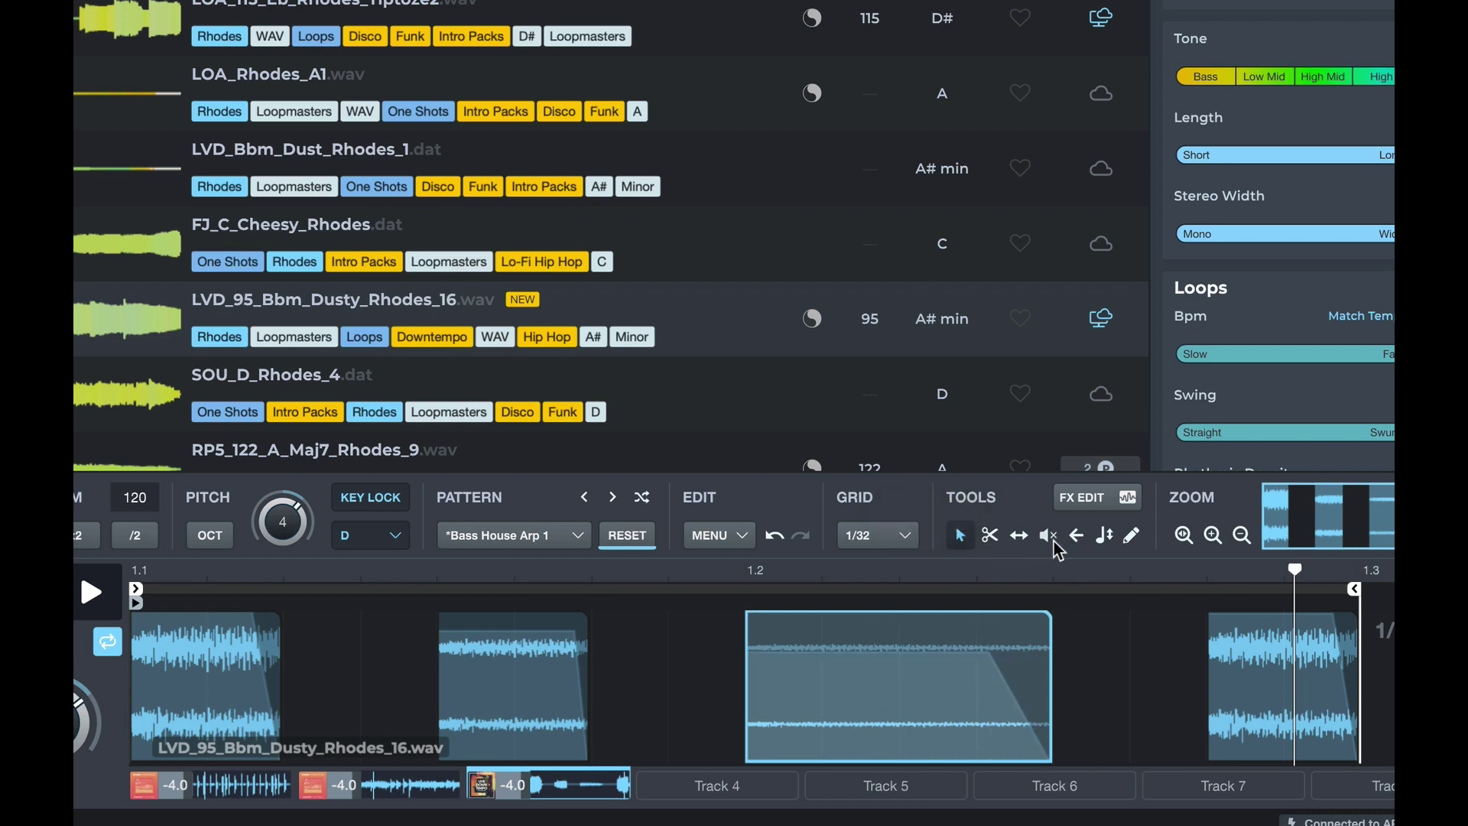
{"action": "left_click", "coordinate": [1105, 539]}
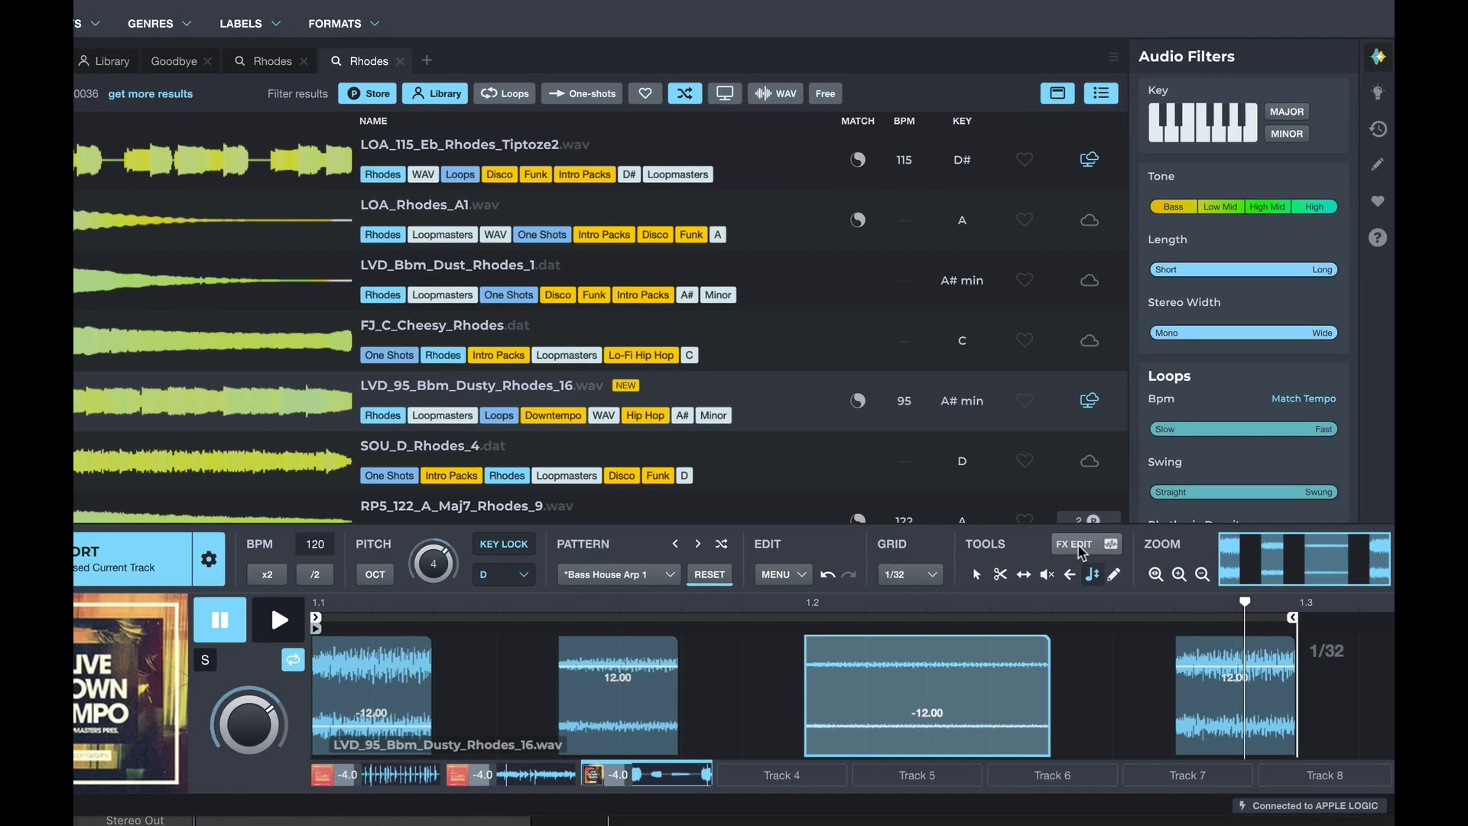
Add a Filter effect with the 4ths Band Pass Saw LFO preset to the Rhodes track.
{"action": "left_click", "coordinate": [1101, 526]}
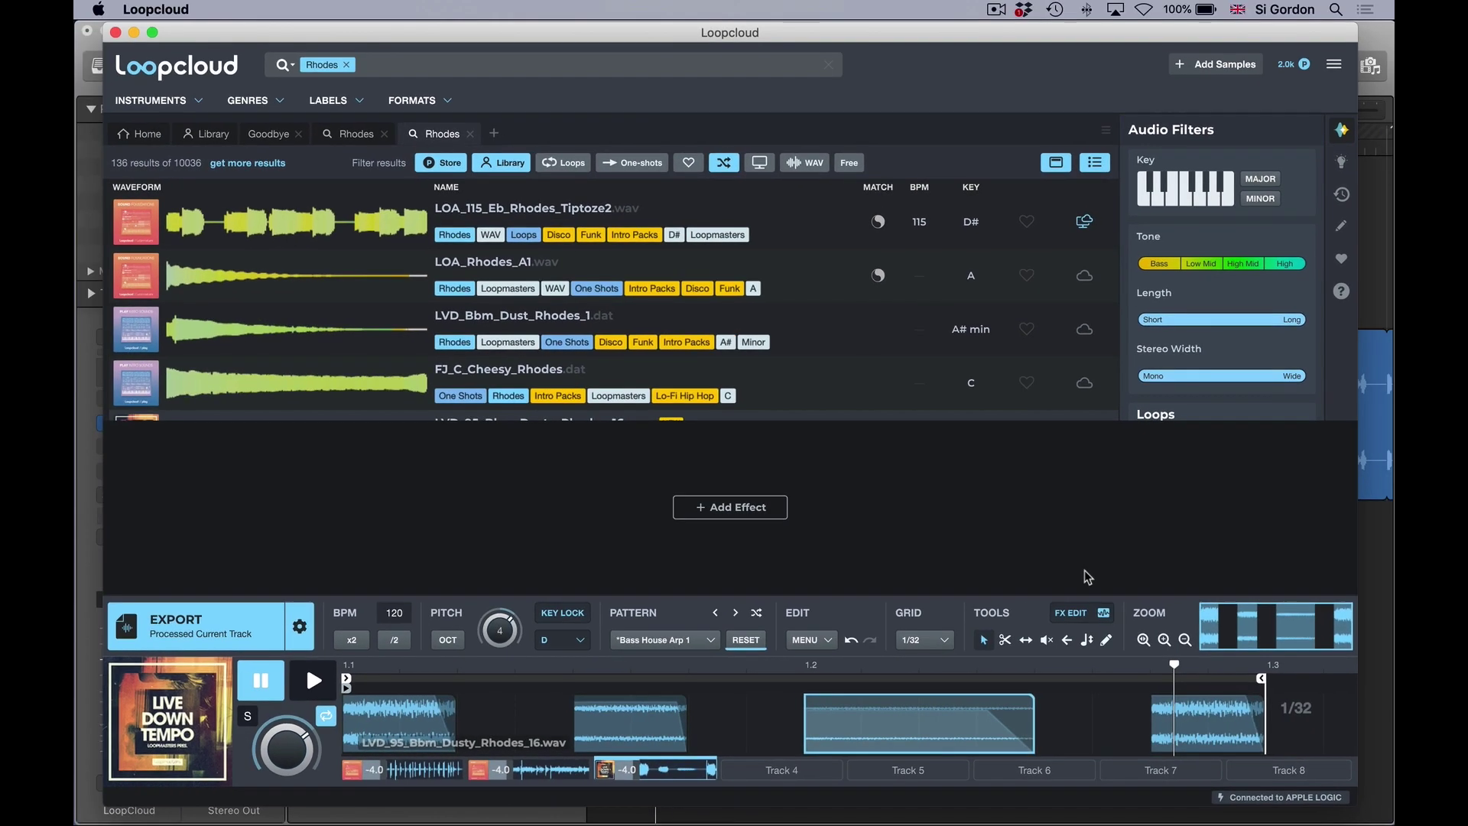
{"action": "left_click", "coordinate": [740, 518]}
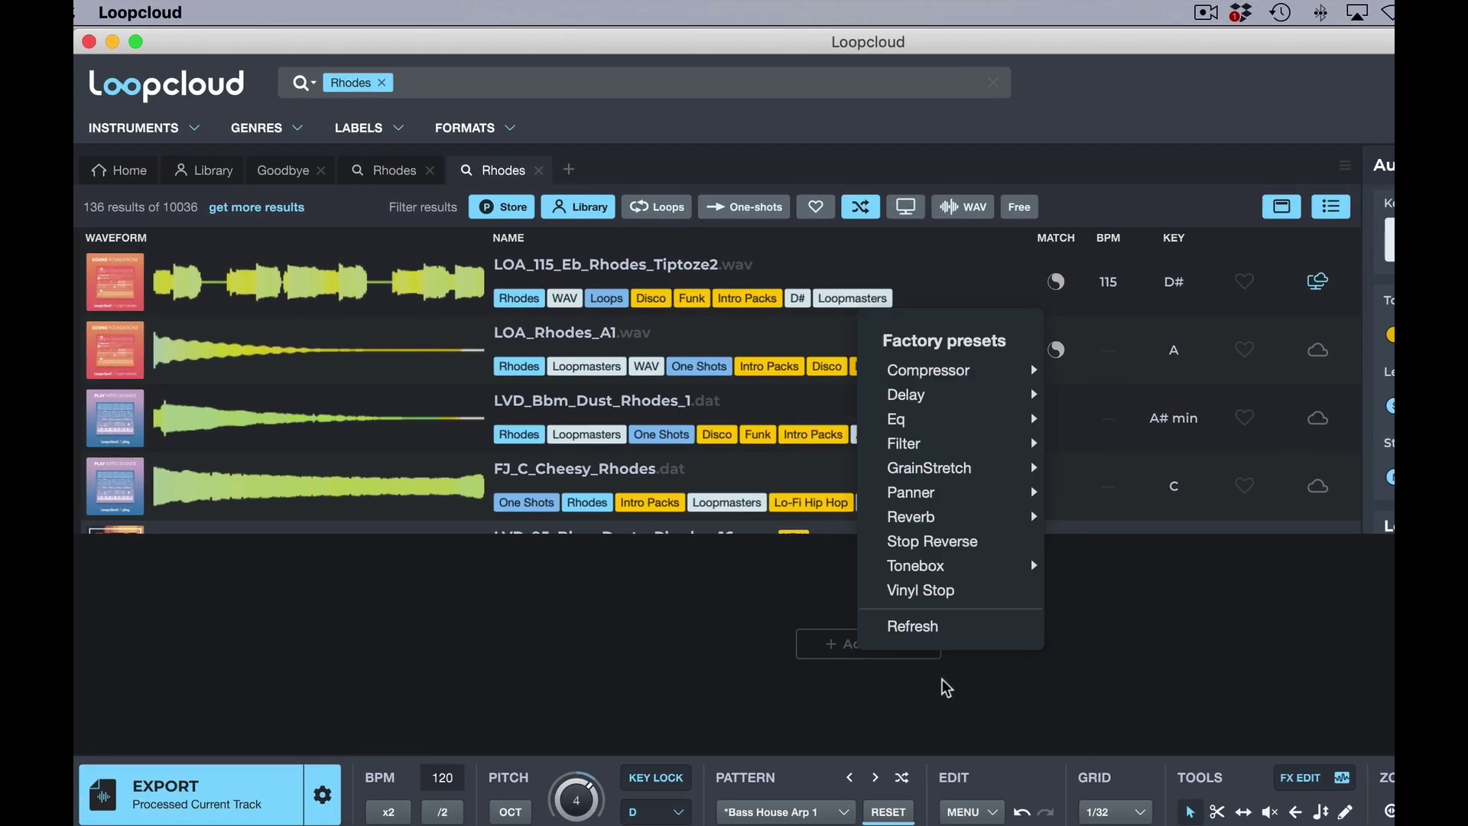
{"action": "mouse_move", "coordinate": [960, 446]}
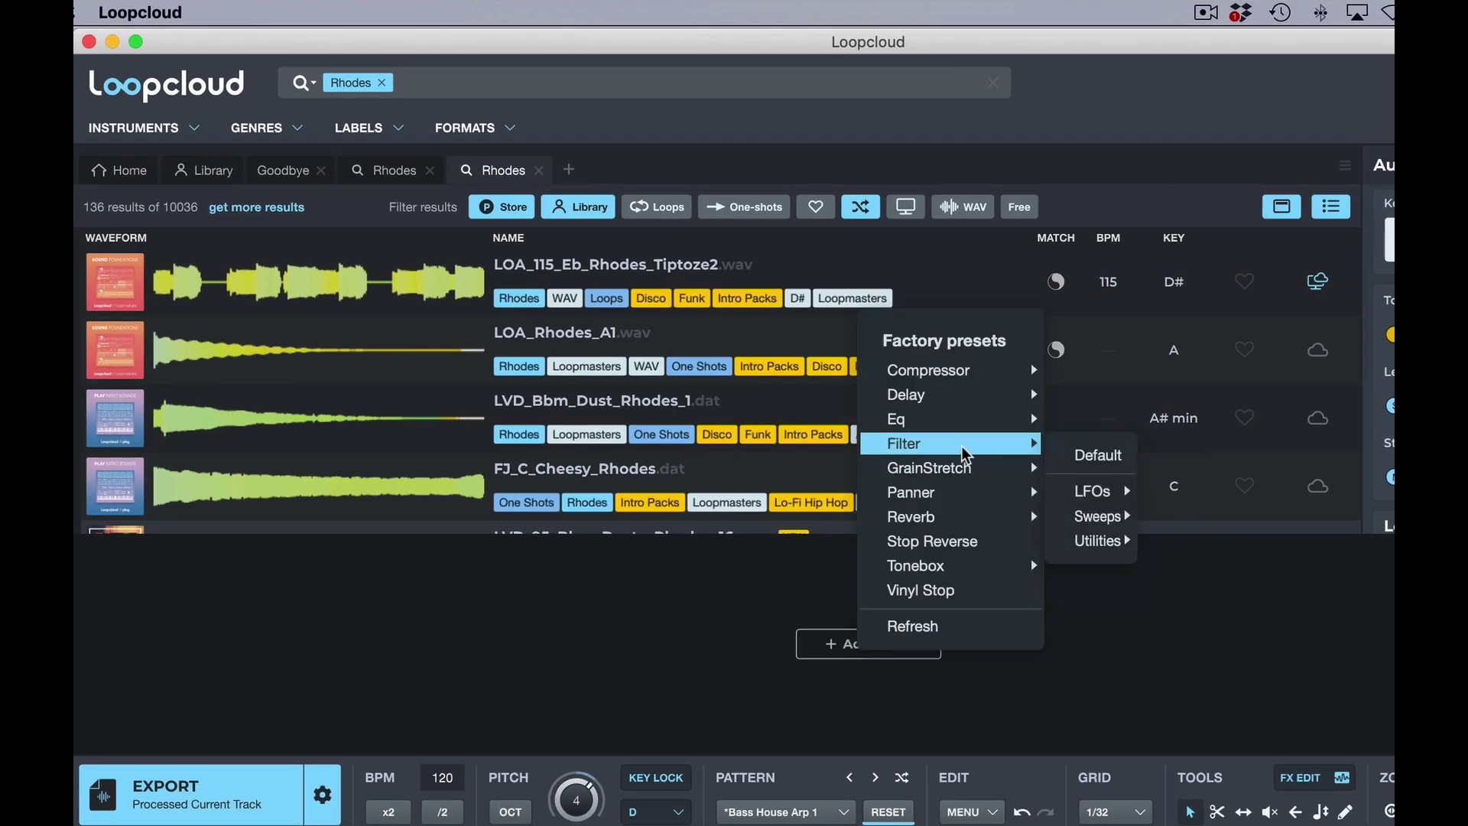
{"action": "mouse_move", "coordinate": [1092, 494]}
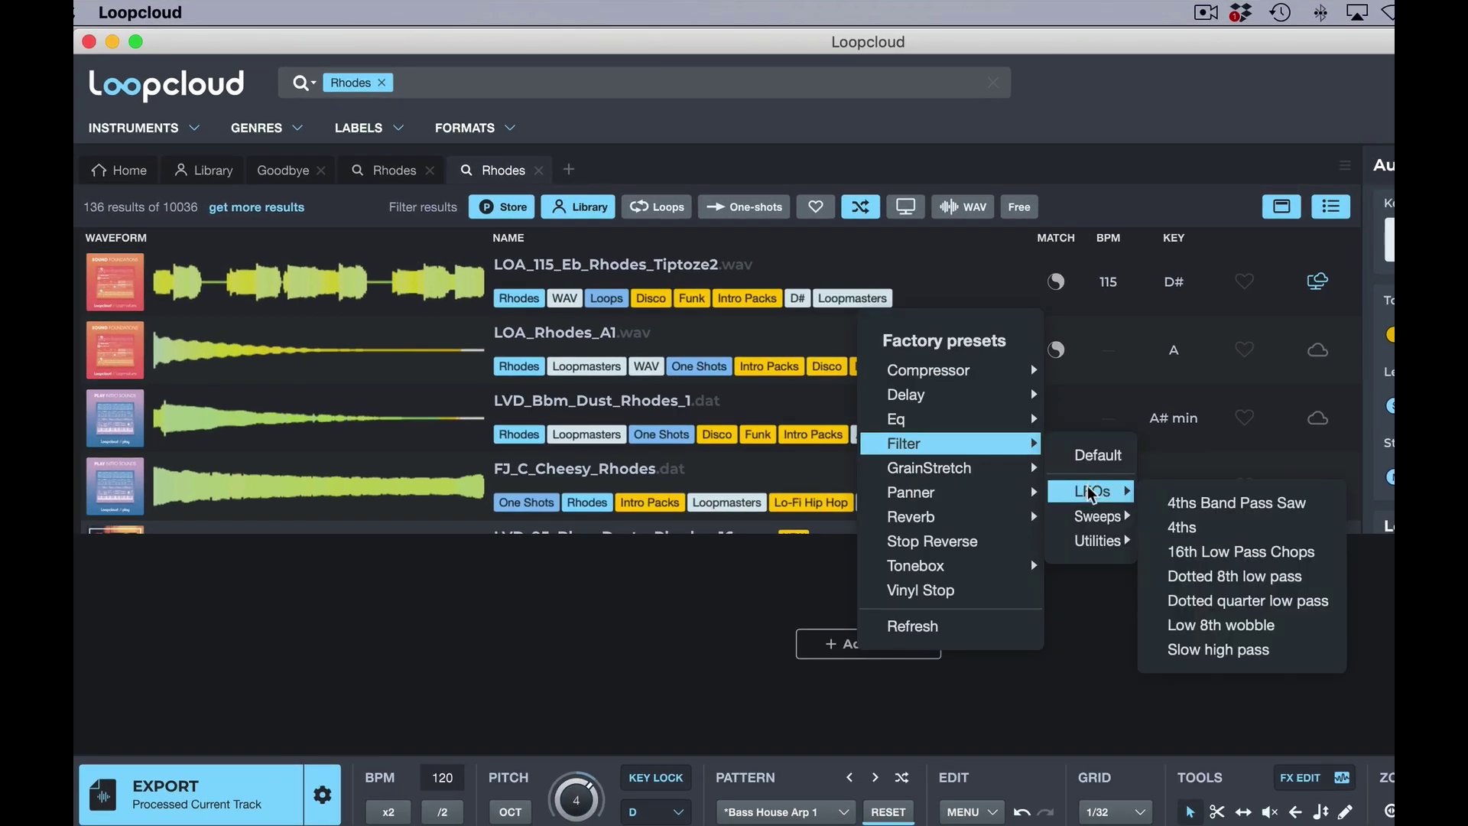
{"action": "left_click", "coordinate": [1256, 504]}
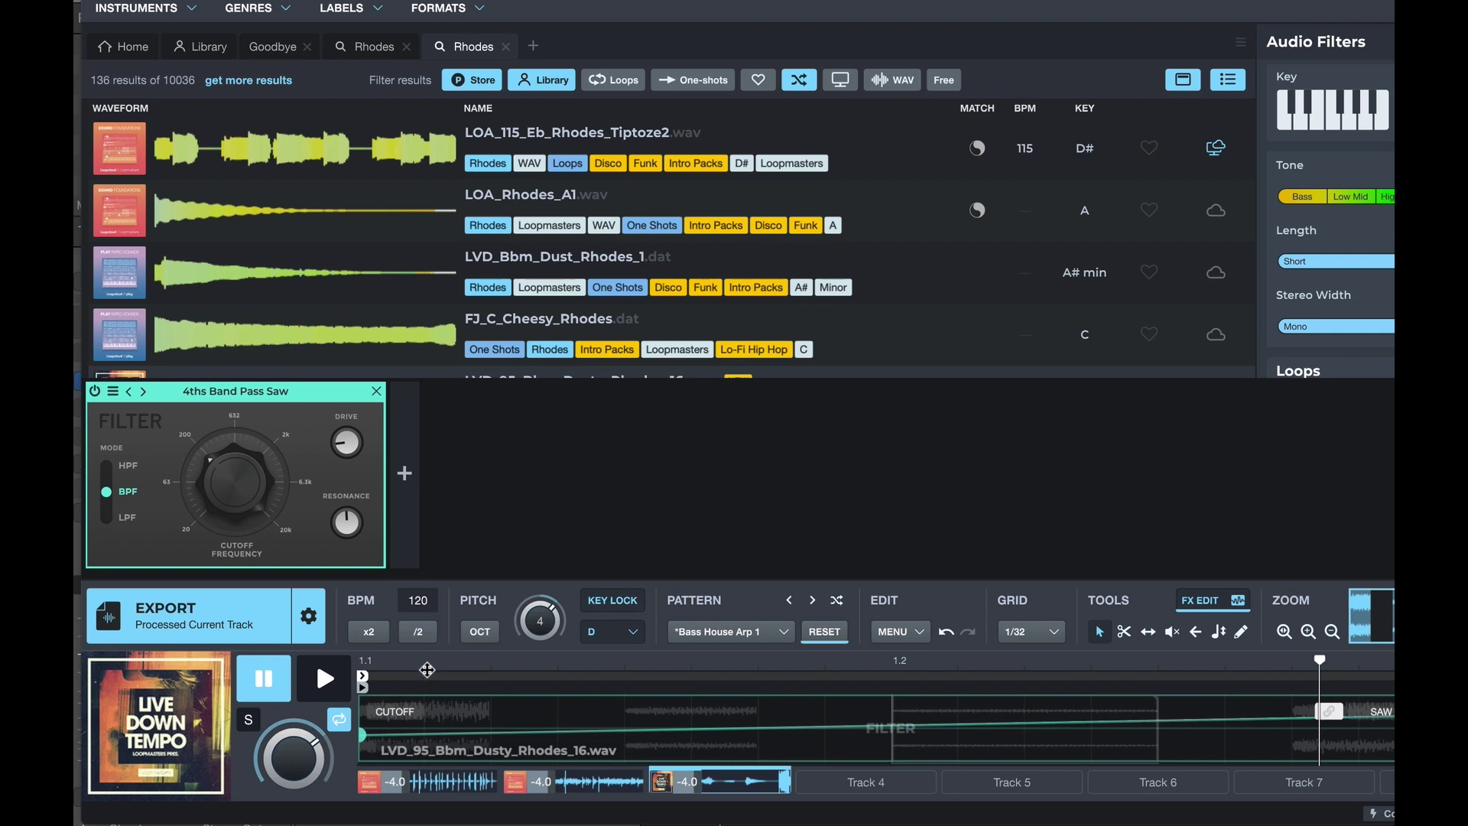
{"action": "left_click", "coordinate": [335, 686]}
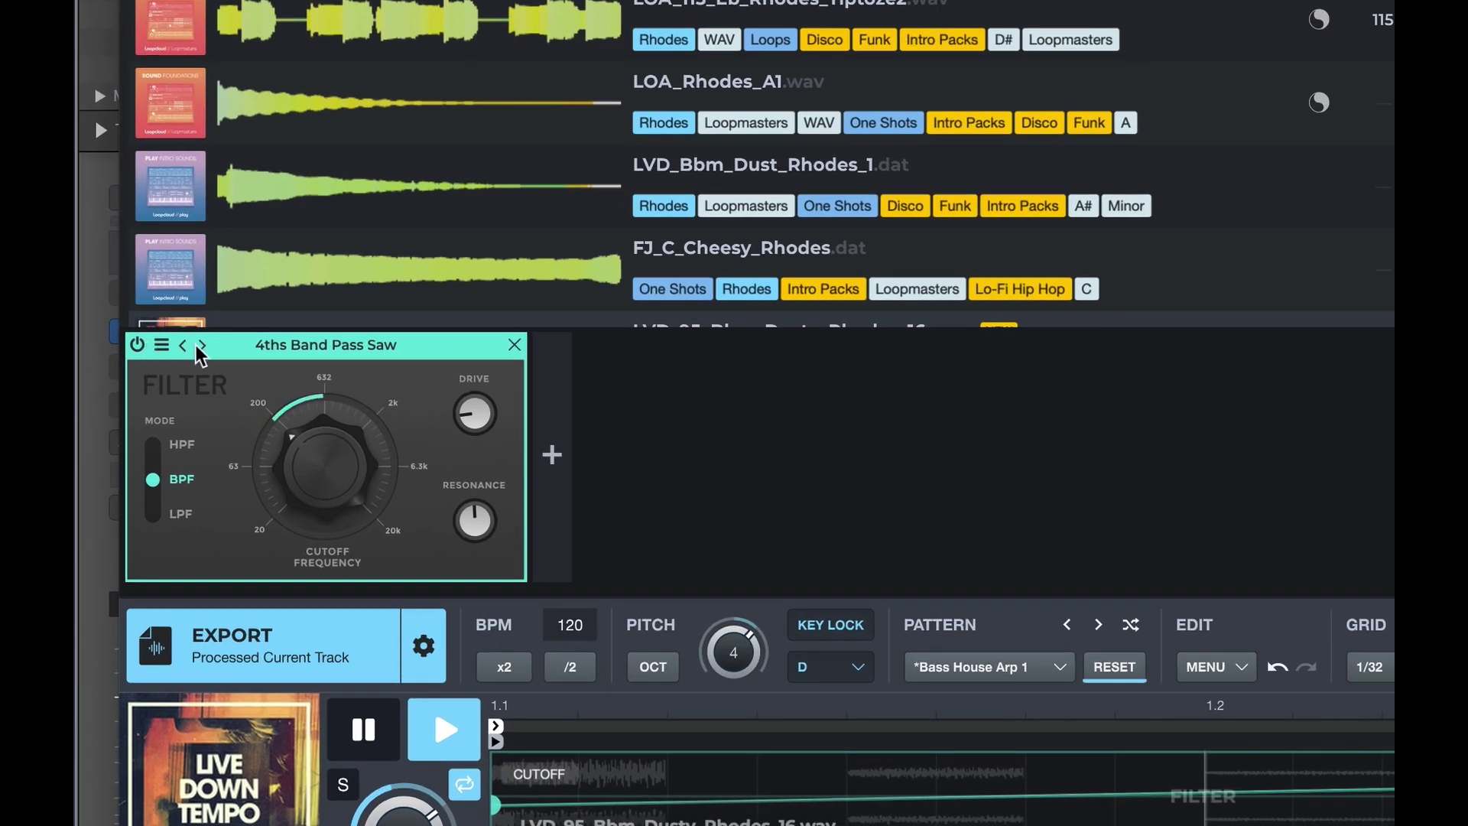
Switch the filter to the Dotted 8th low pass preset and lower Track 3's level to -13.0.
{"action": "left_click", "coordinate": [200, 346]}
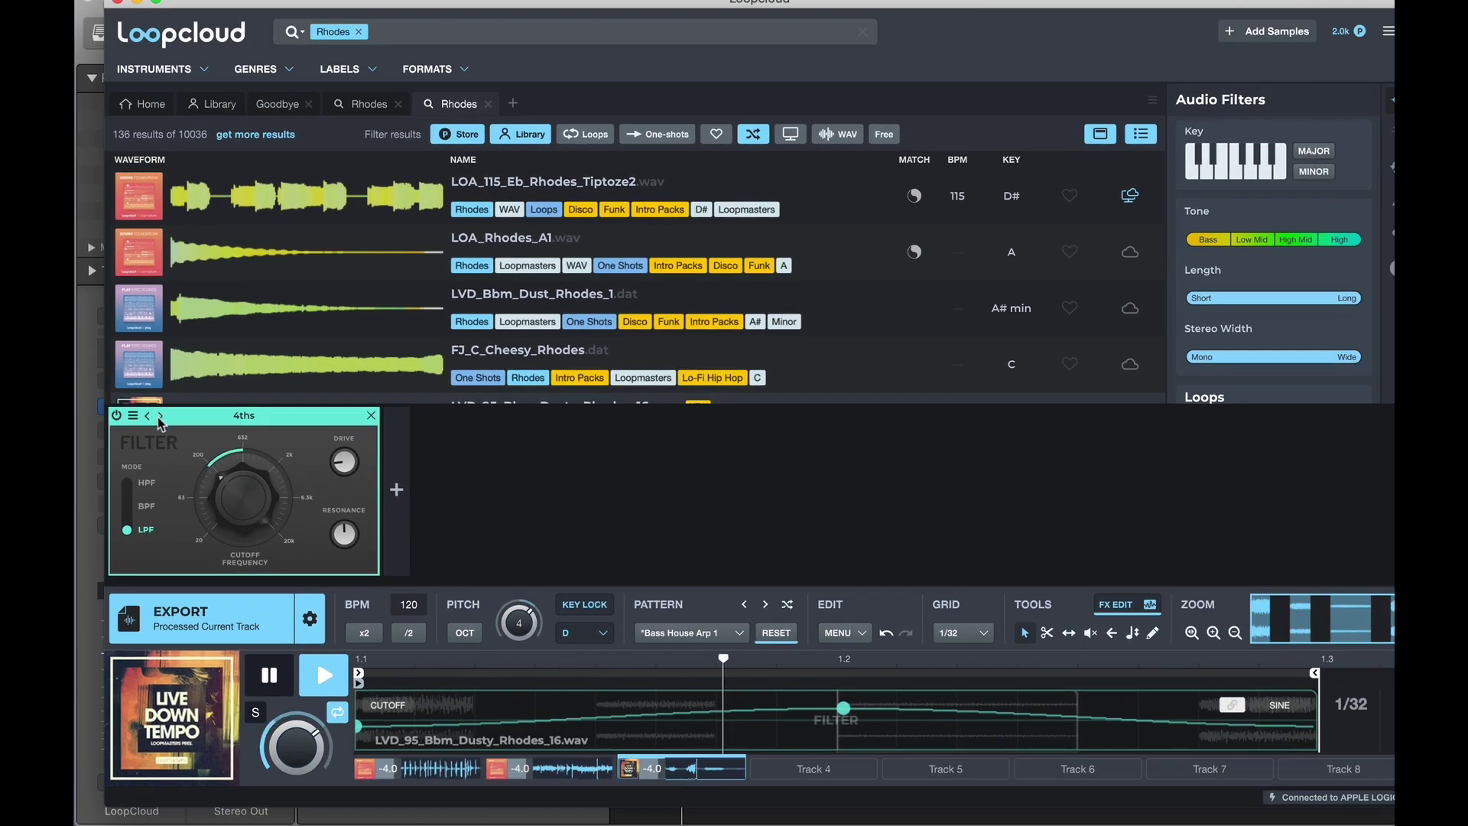
{"action": "left_click", "coordinate": [171, 396]}
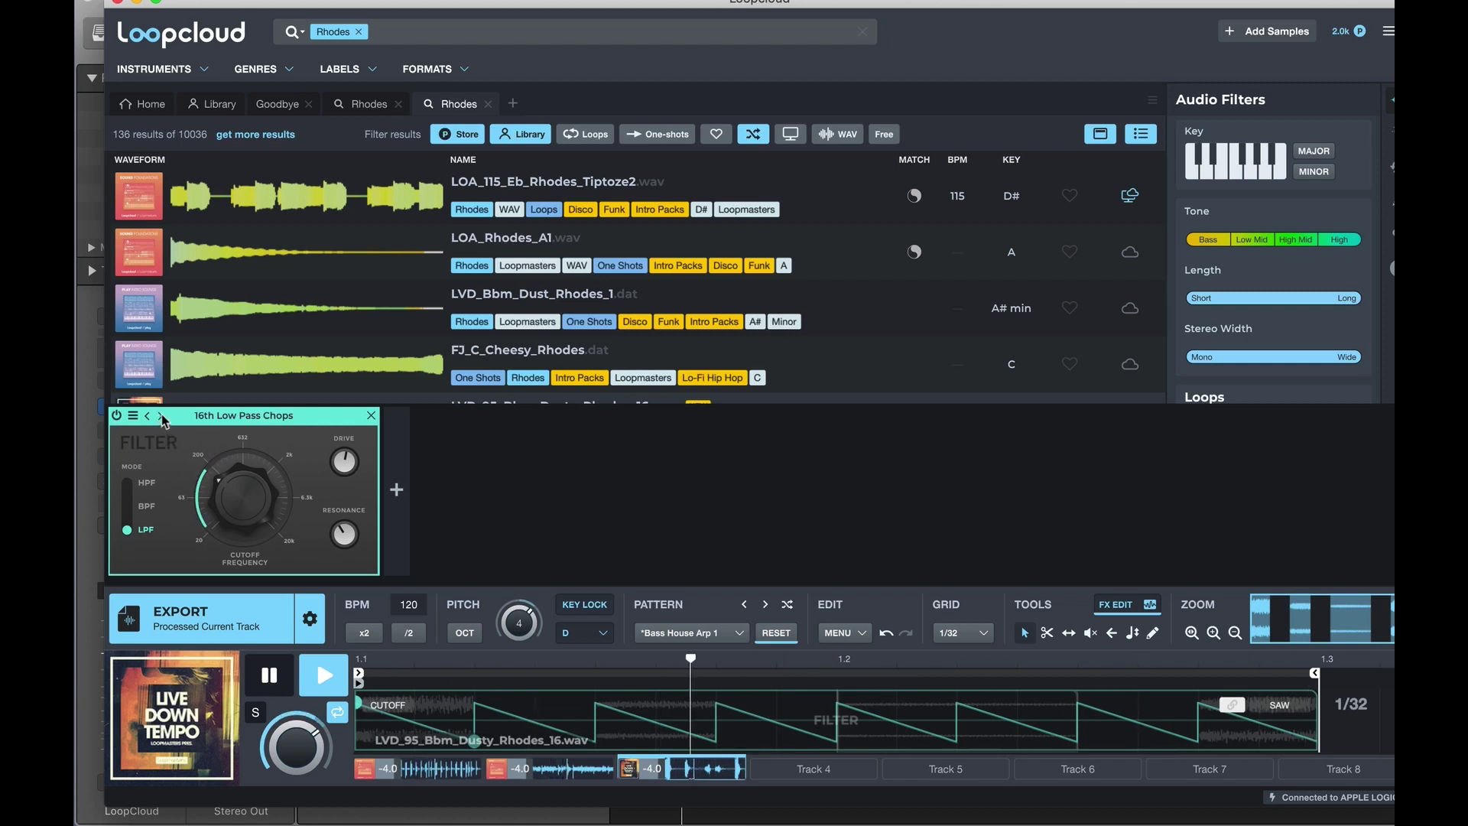
{"action": "left_click", "coordinate": [160, 416]}
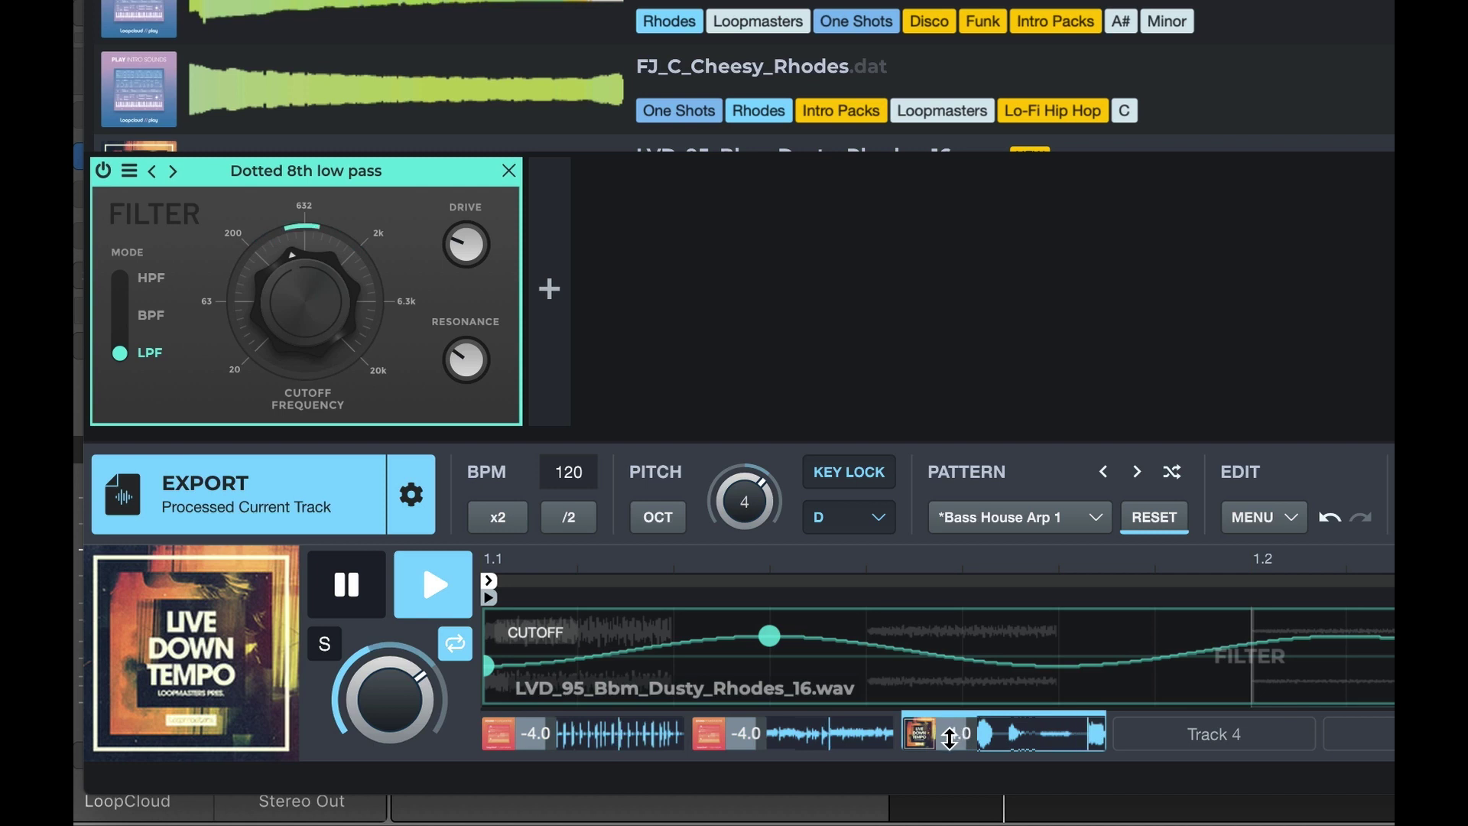
{"action": "left_click_drag", "start_coordinate": [949, 738], "coordinate": [950, 796]}
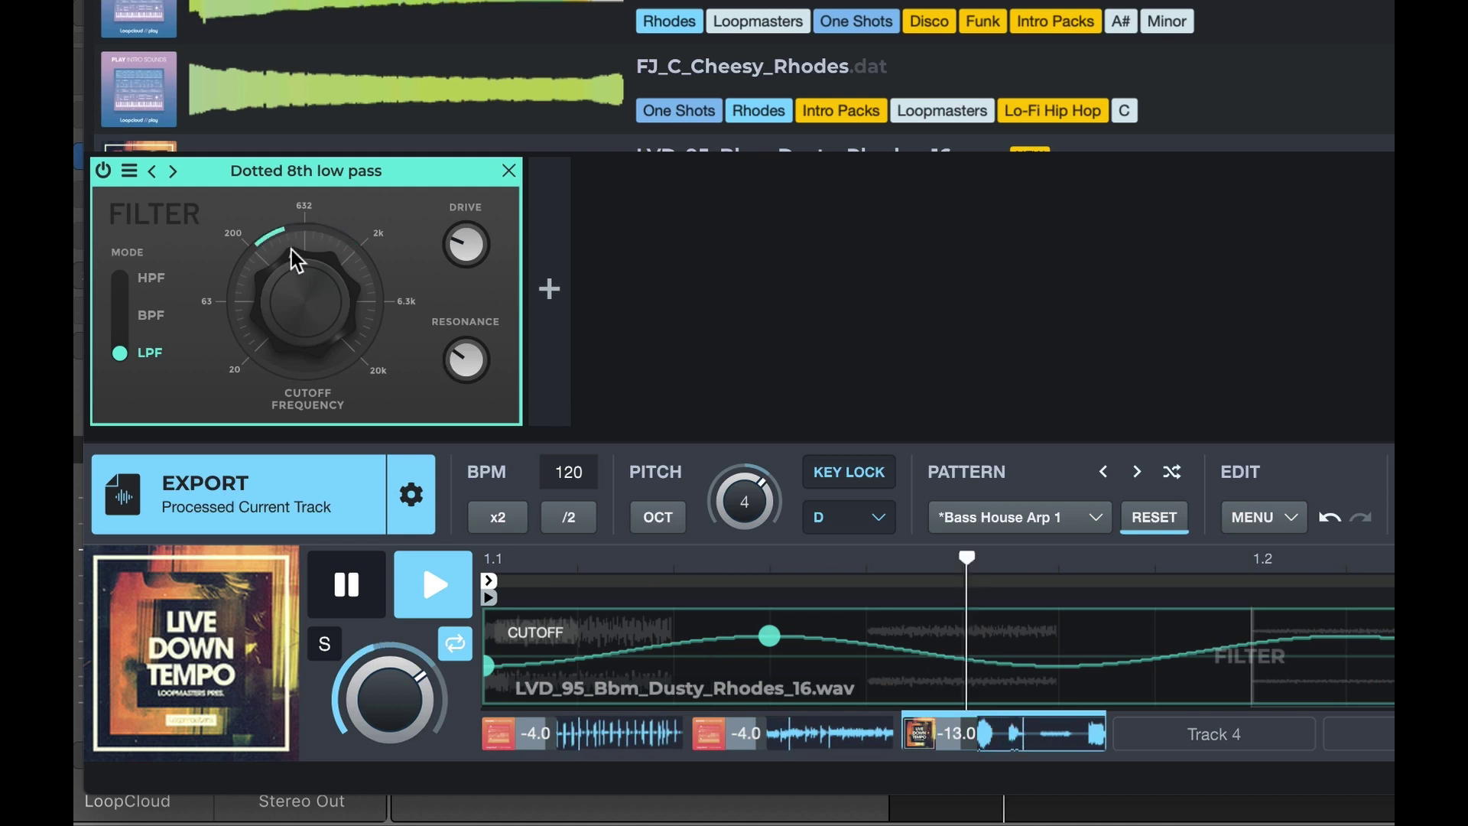
{"action": "left_click", "coordinate": [550, 289]}
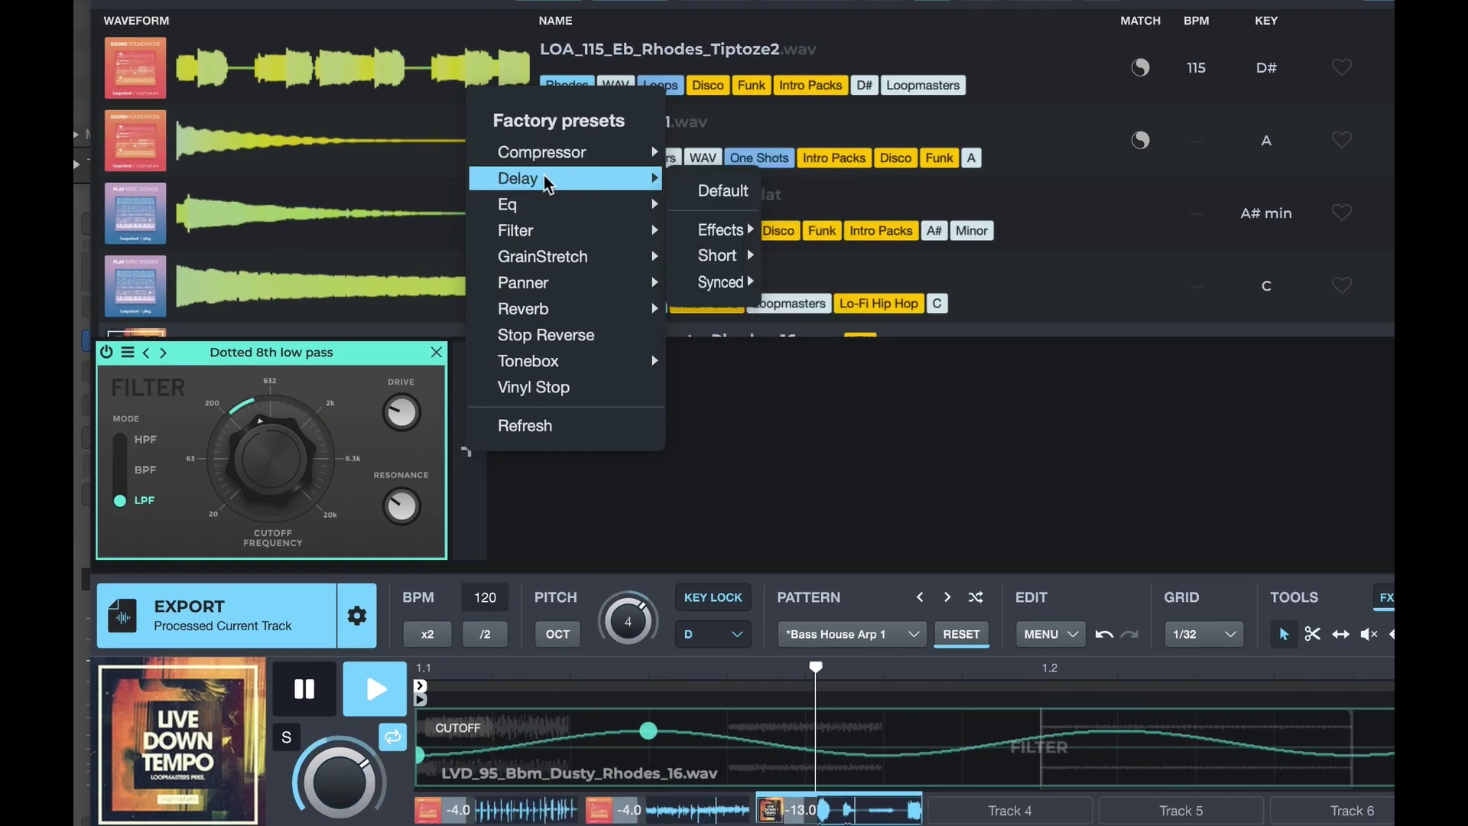
Add a Slap Back short delay after the filter and turn its wet level down.
{"action": "mouse_move", "coordinate": [640, 200]}
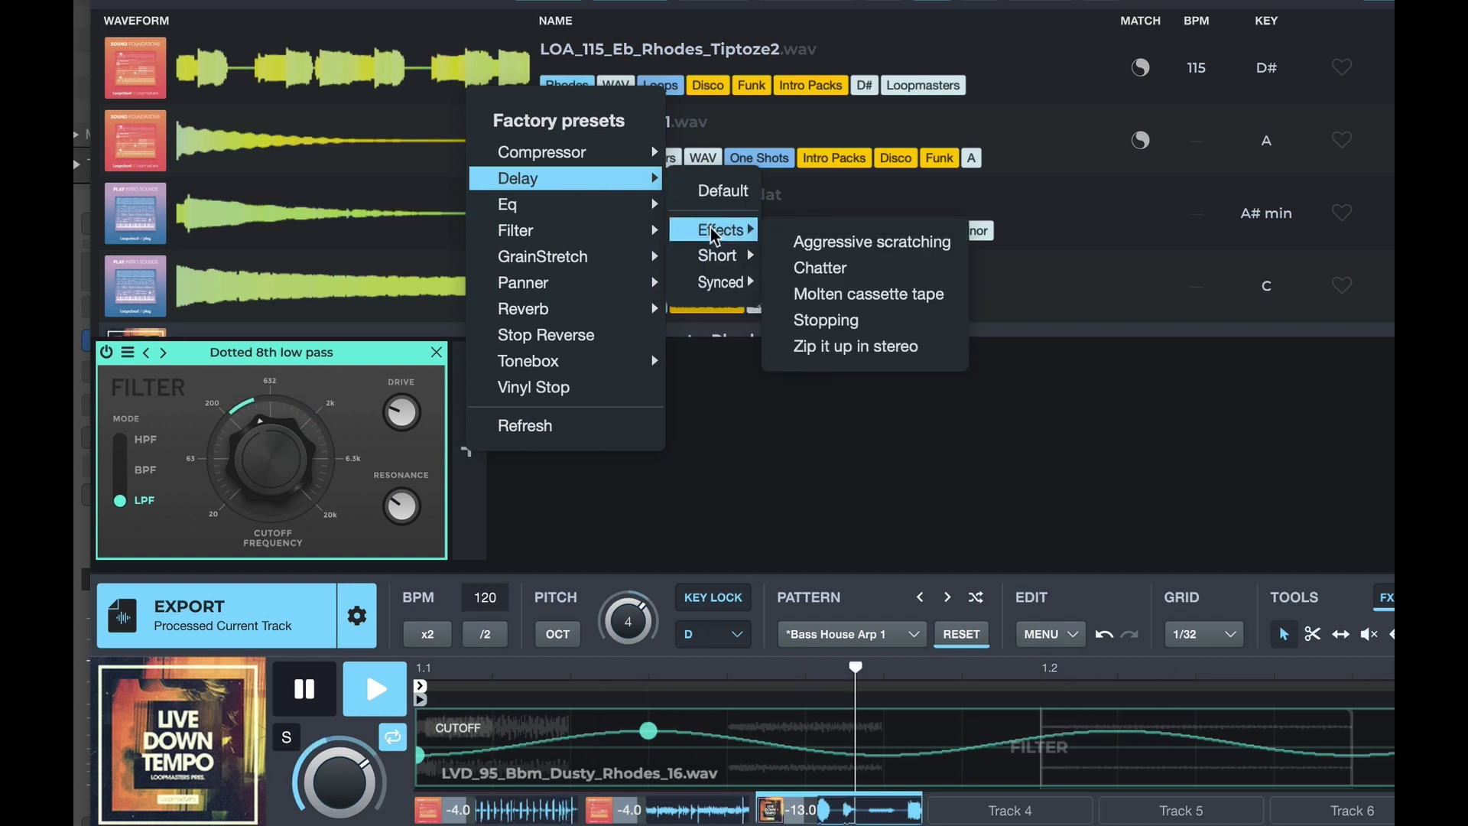
{"action": "mouse_move", "coordinate": [715, 261]}
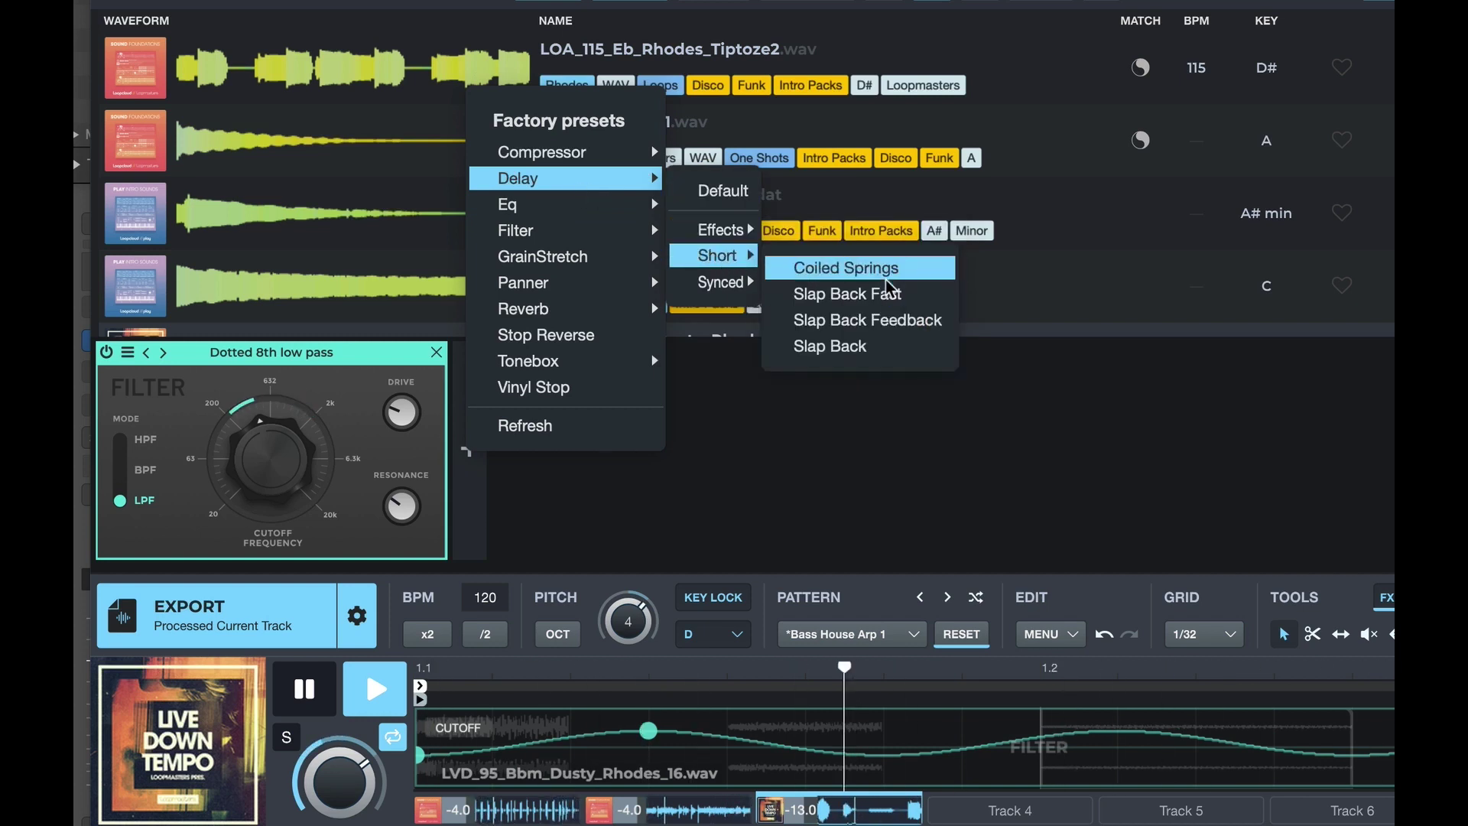
{"action": "left_click", "coordinate": [871, 347]}
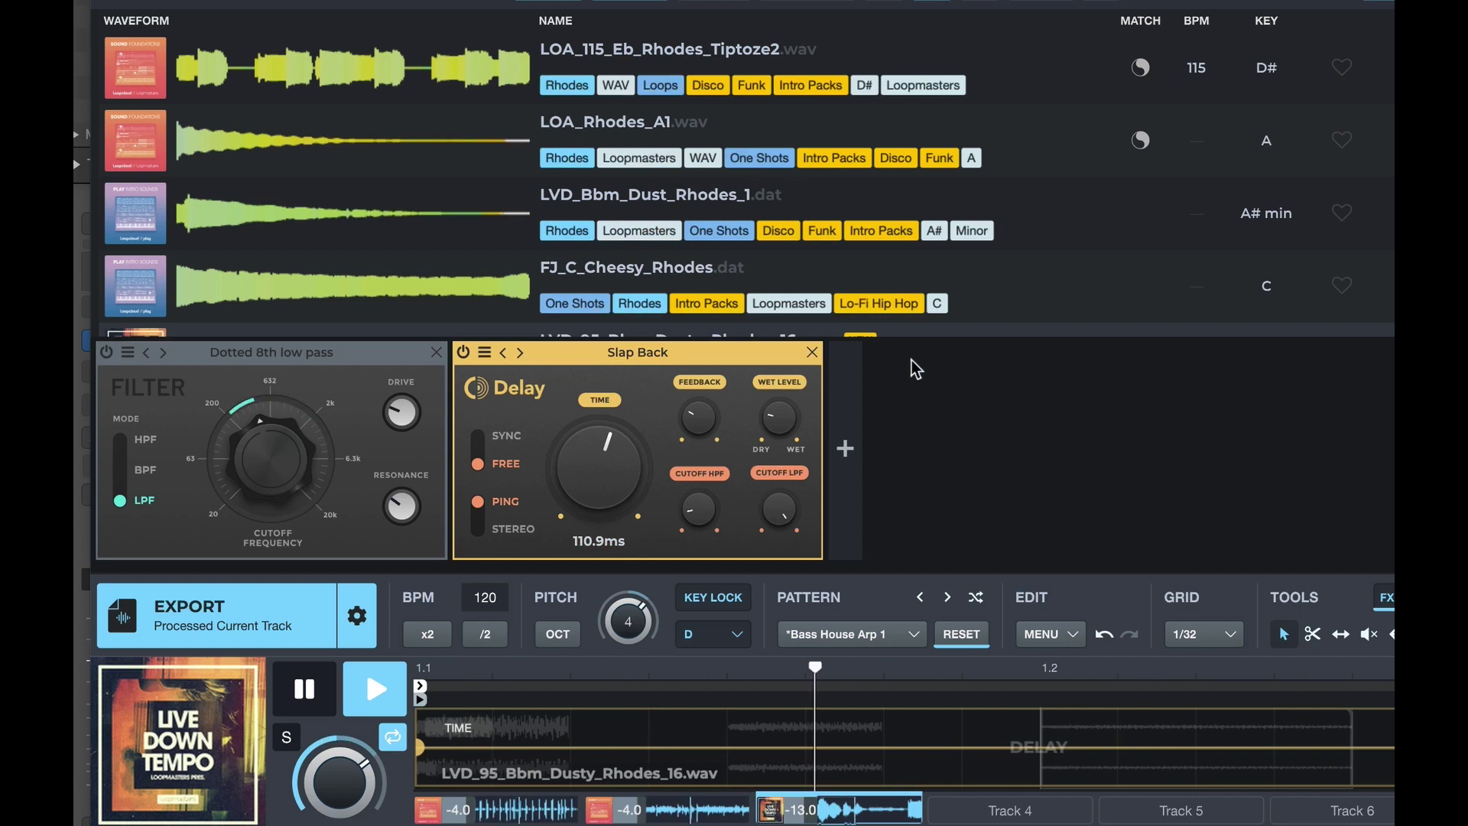
{"action": "mouse_move", "coordinate": [779, 417]}
{"action": "left_mouse_down"}
{"action": "mouse_move", "coordinate": [792, 475]}
{"action": "mouse_move", "coordinate": [778, 435]}
{"action": "left_mouse_up"}
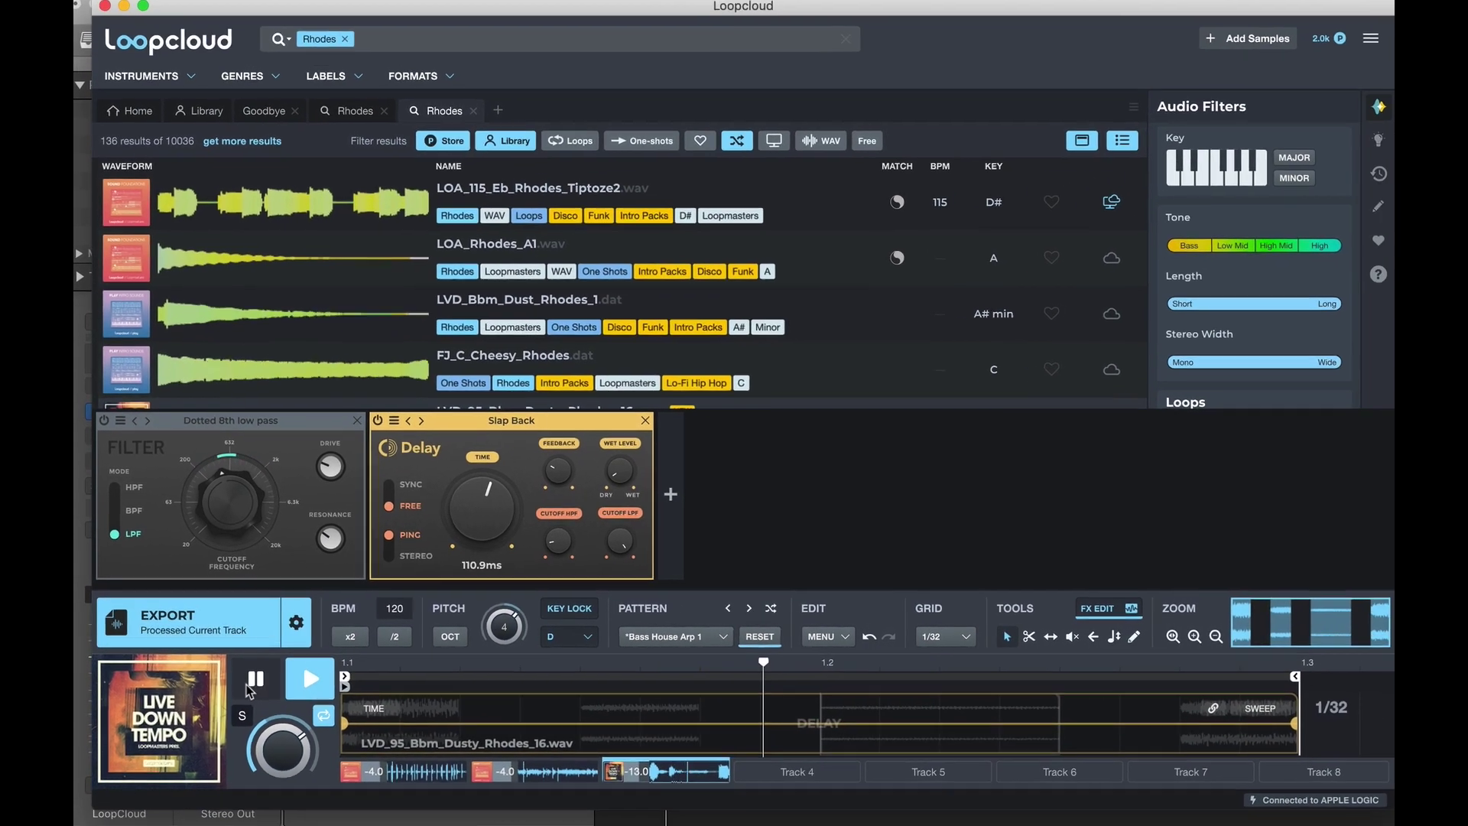
{"action": "left_click", "coordinate": [333, 688]}
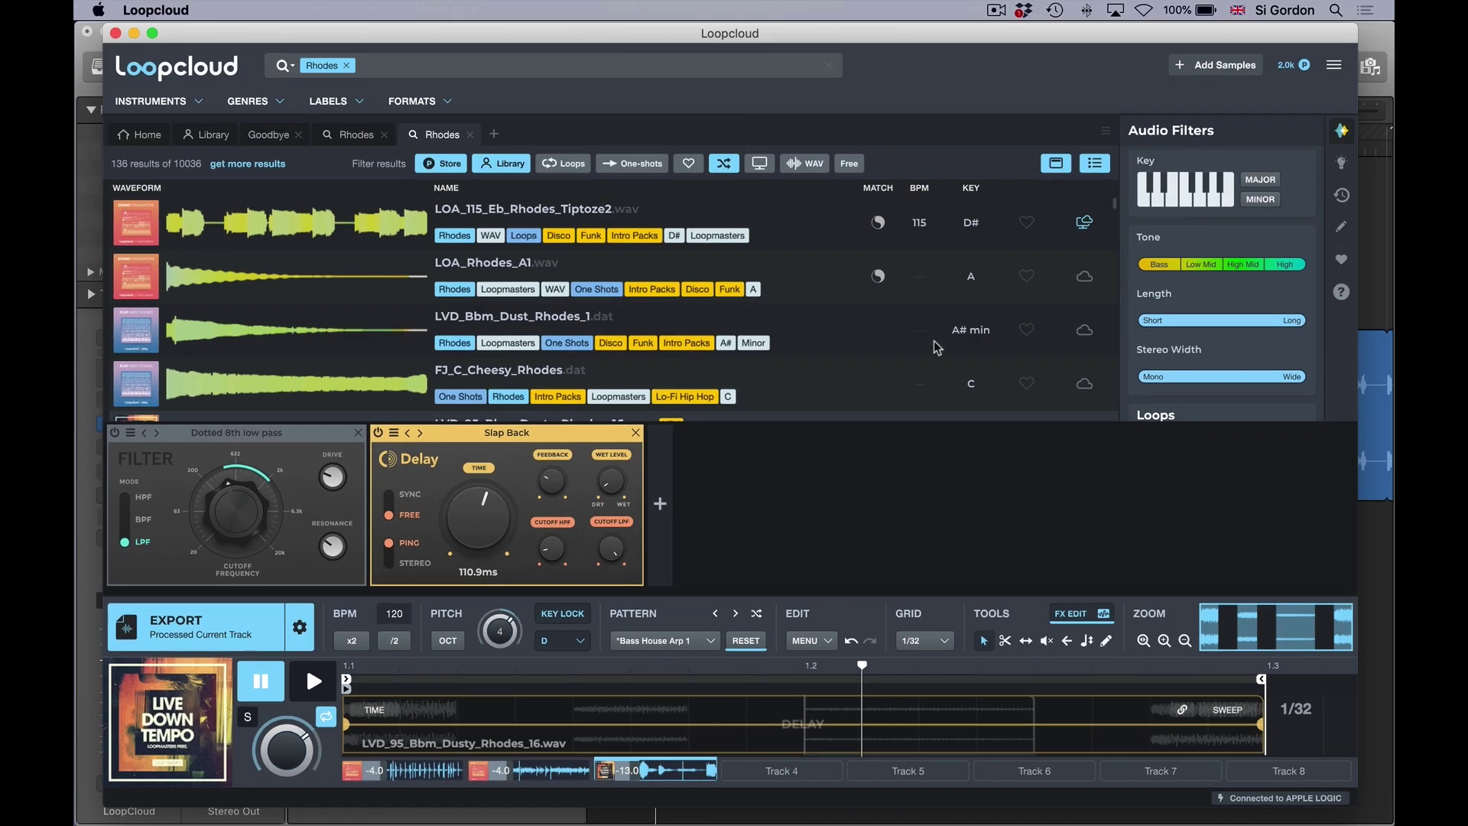
{"action": "scroll", "coordinate": [937, 348], "scroll_direction": "down", "scroll_amount": 5}
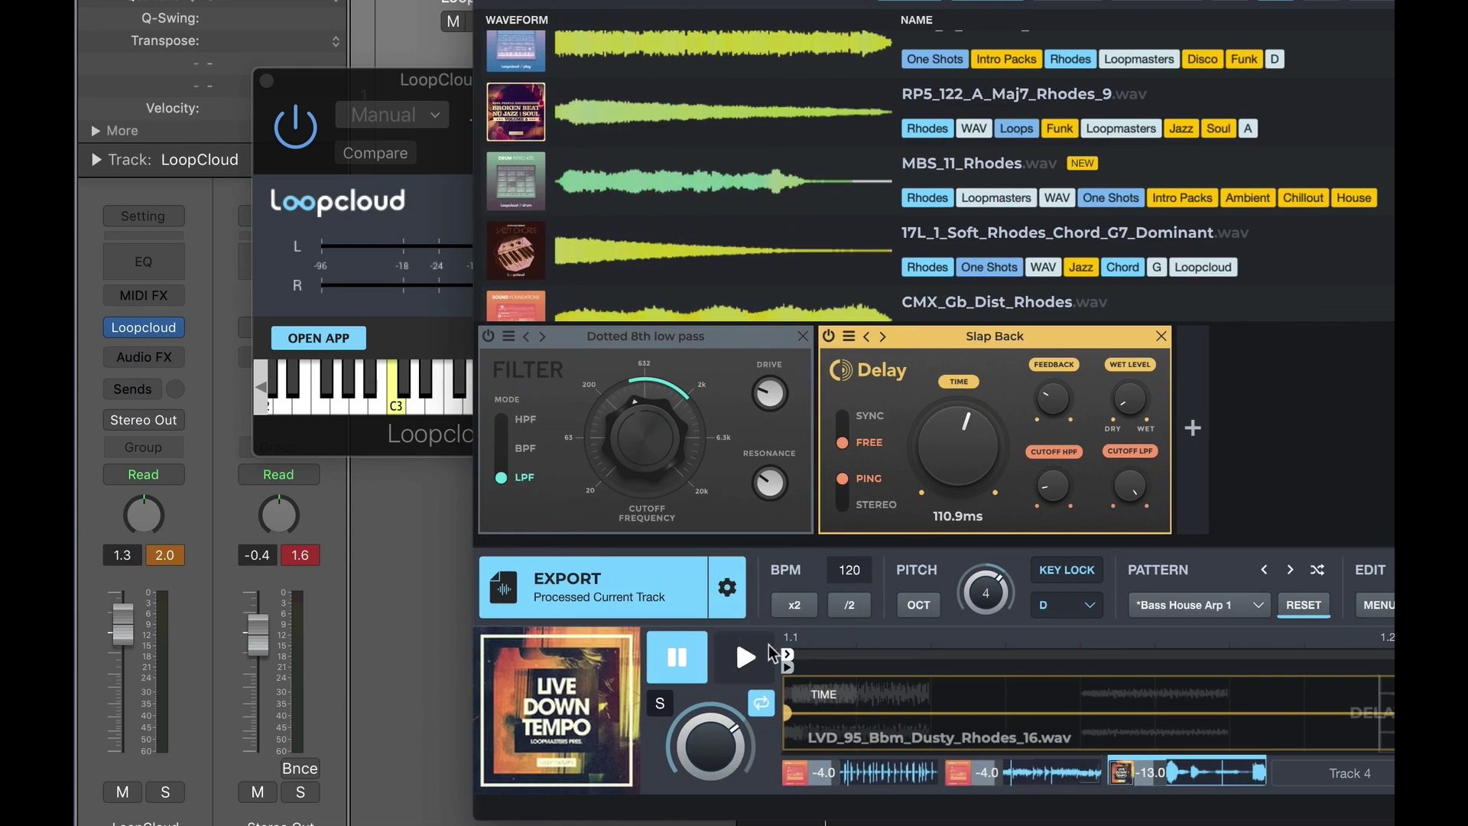
Keep export set to Processed Current Track and drag the Rhodes loop into Logic as a new region.
{"action": "left_click", "coordinate": [730, 592]}
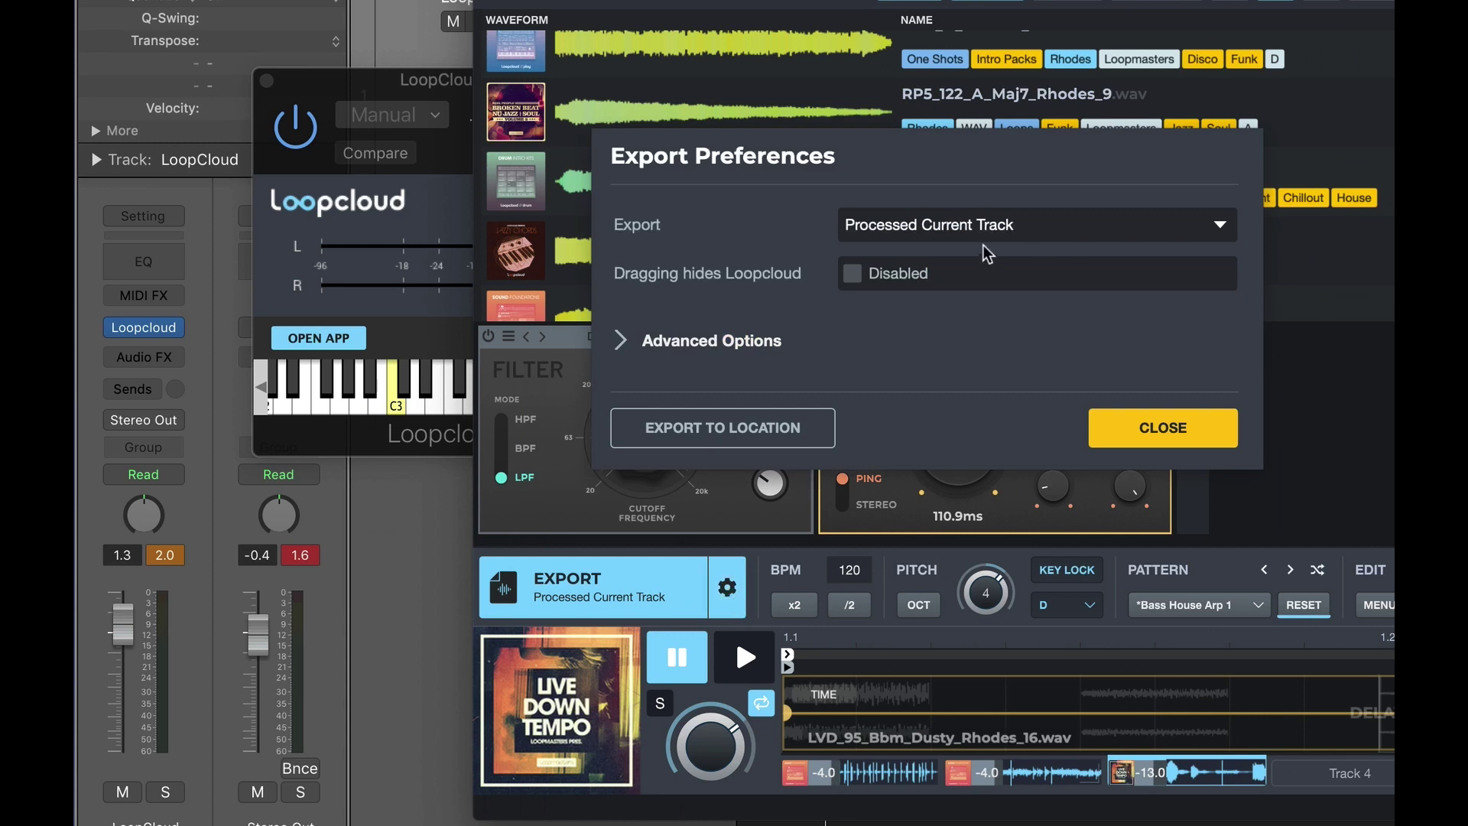
{"action": "left_click", "coordinate": [1132, 239]}
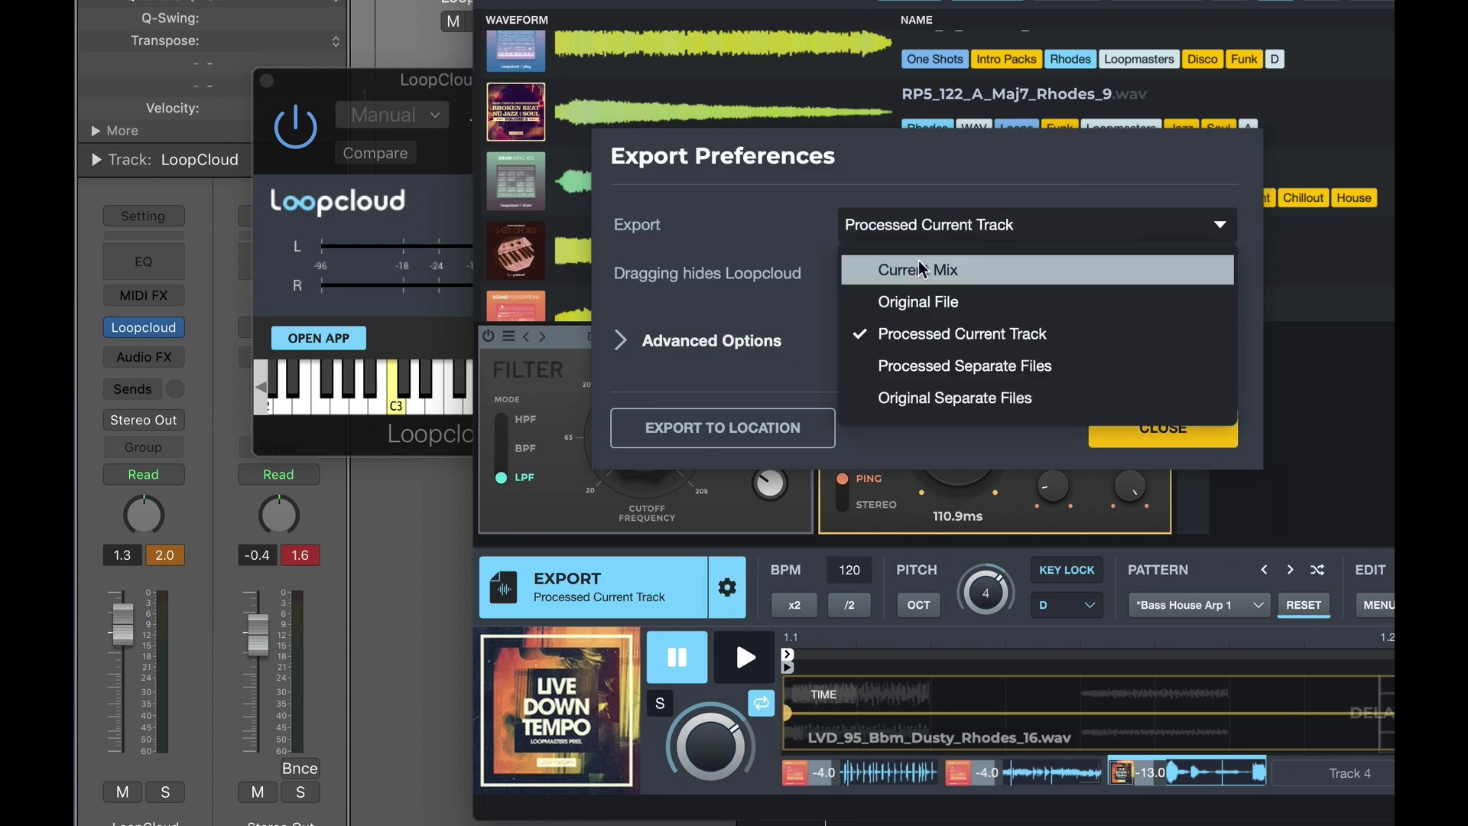
{"action": "left_click", "coordinate": [942, 333]}
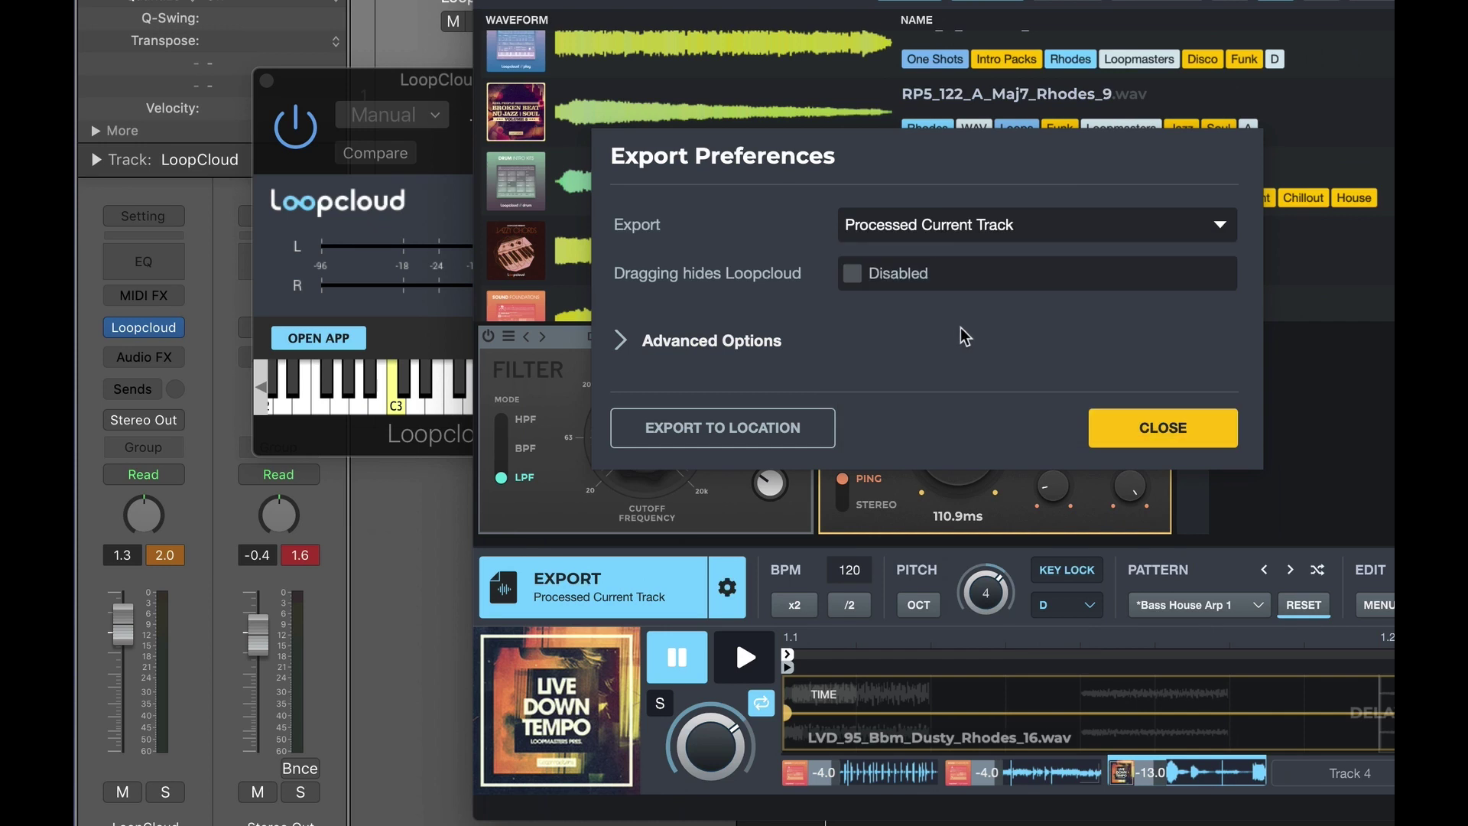
{"action": "left_click", "coordinate": [1156, 437]}
{"action": "left_click_drag", "start_coordinate": [739, 636], "coordinate": [1124, 636]}
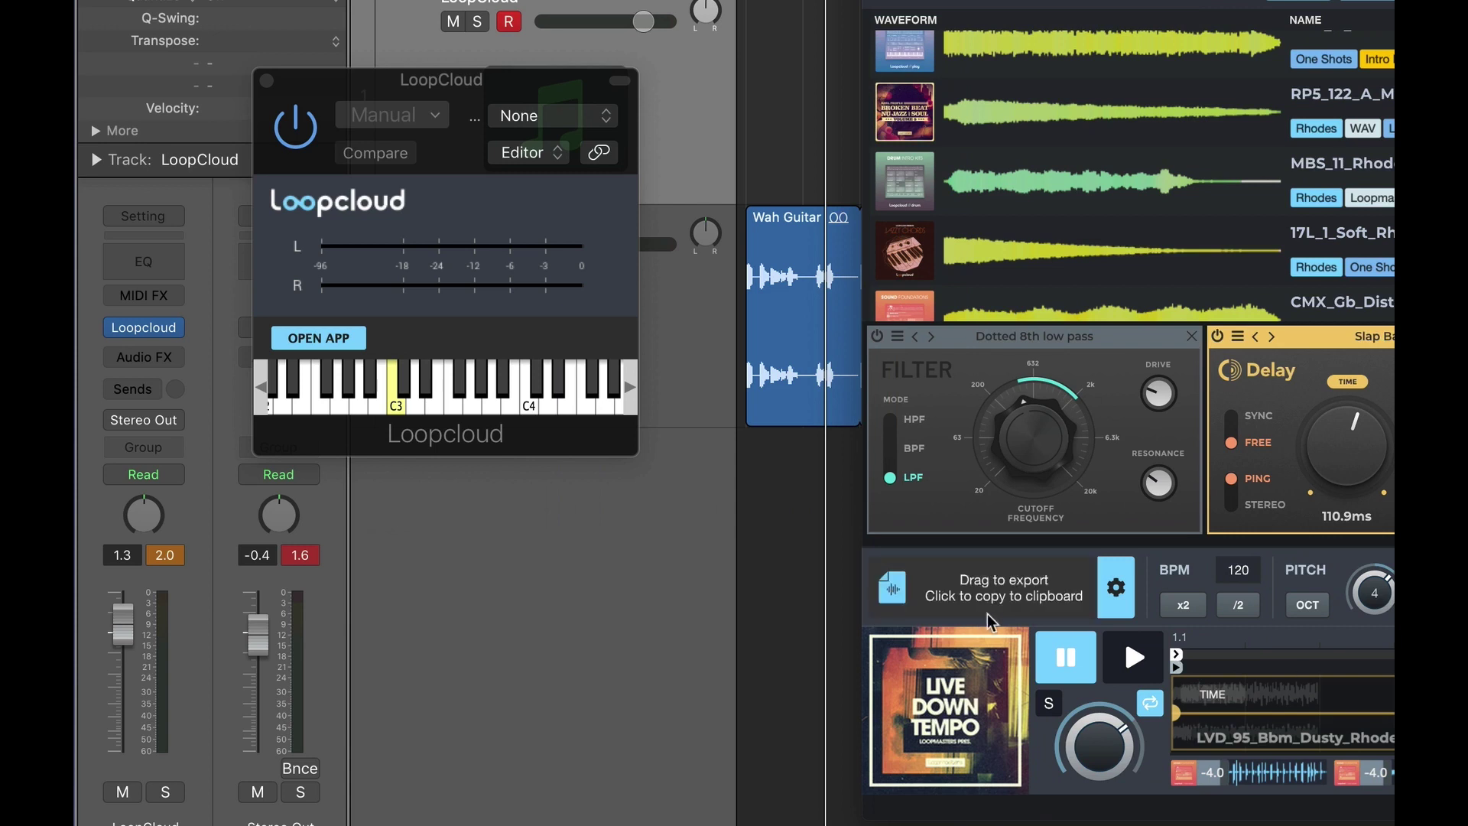
{"action": "left_click_drag", "start_coordinate": [1017, 604], "coordinate": [750, 464]}
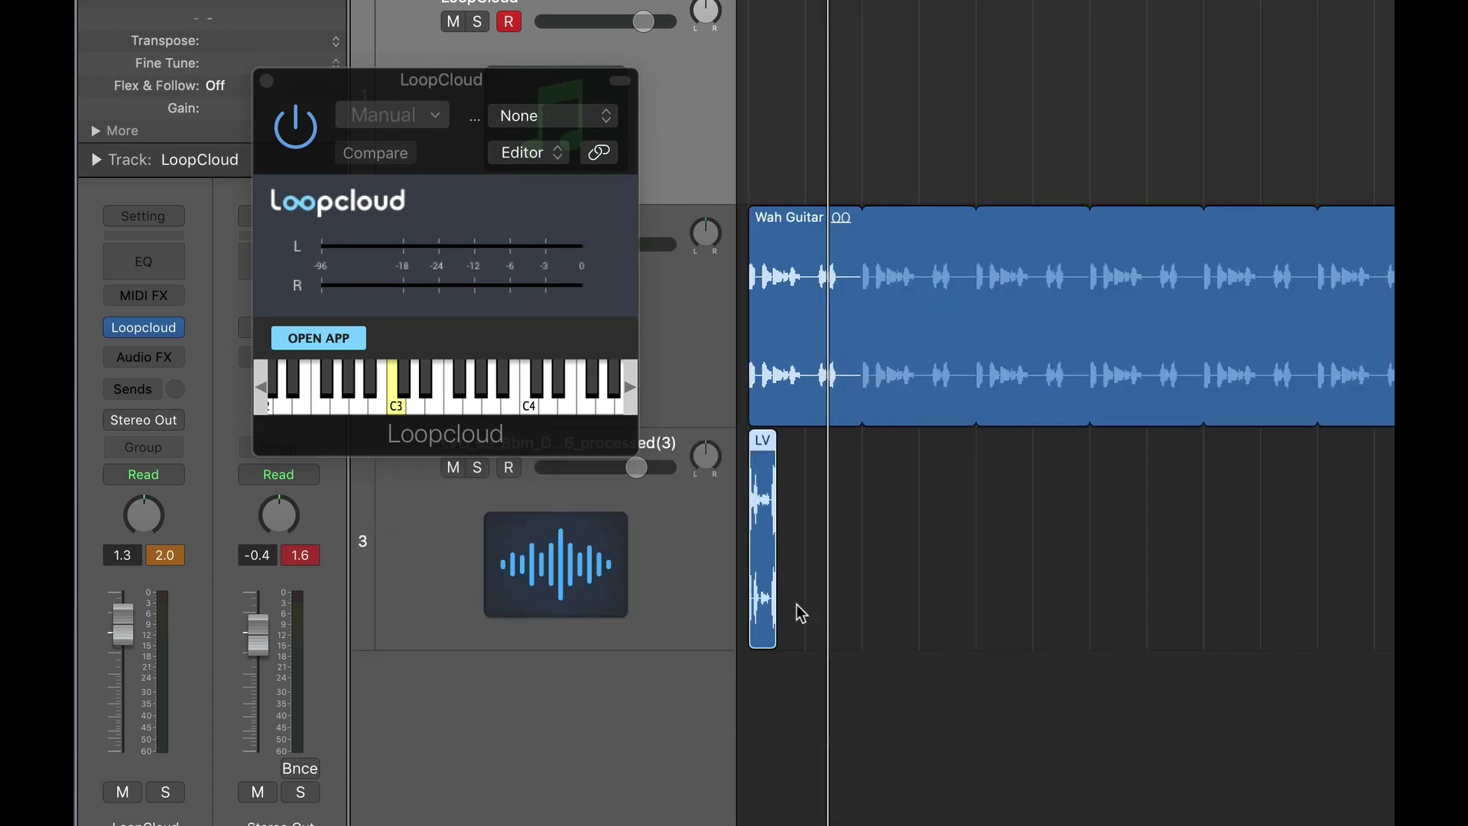
Export the processed SFD_113_Jackson_Drums loop from Loopcloud onto new Logic track 4 at bar 1.
{"action": "left_click", "coordinate": [321, 338]}
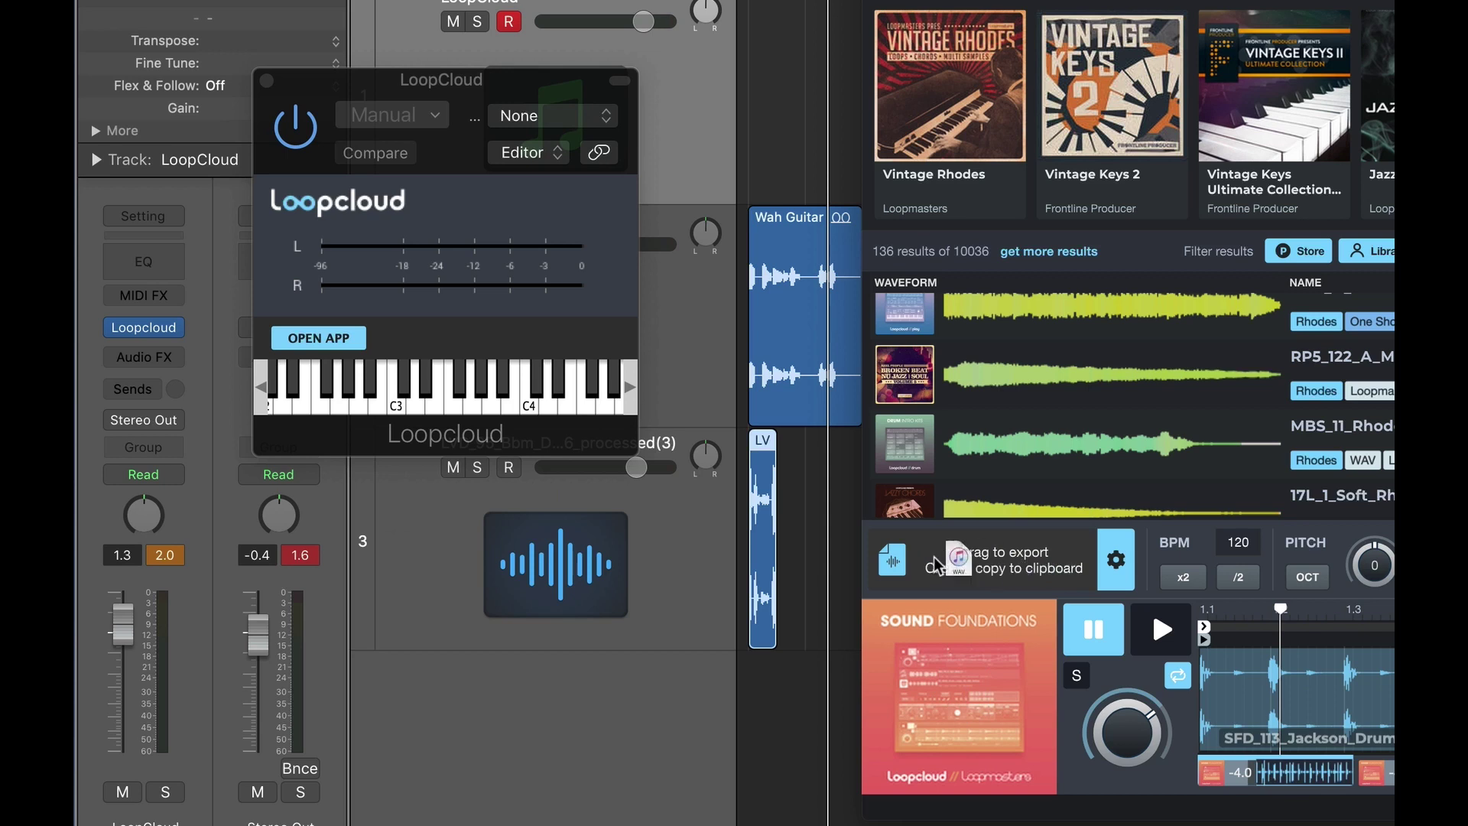
{"action": "left_click_drag", "start_coordinate": [904, 565], "coordinate": [752, 705]}
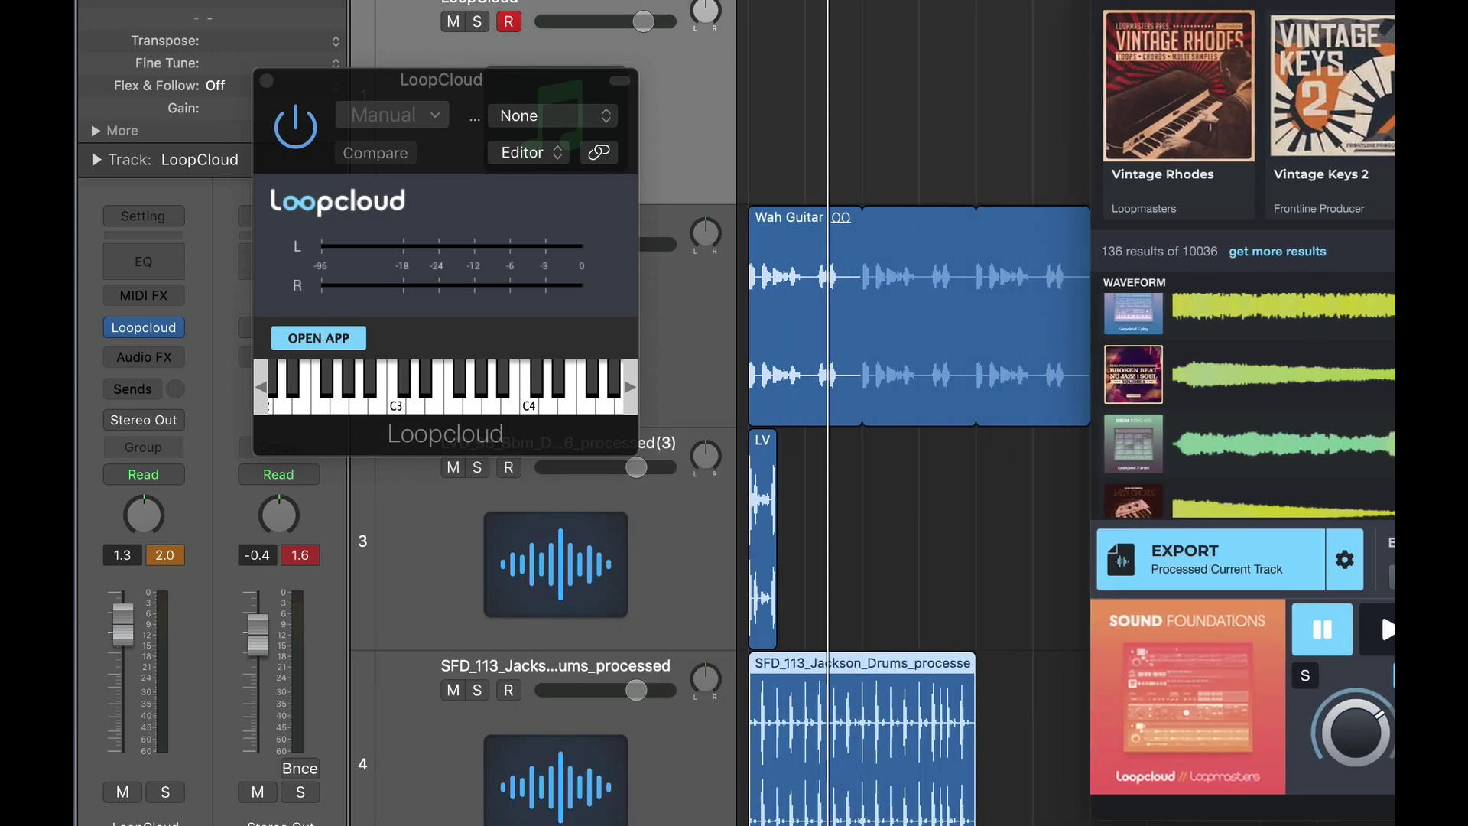